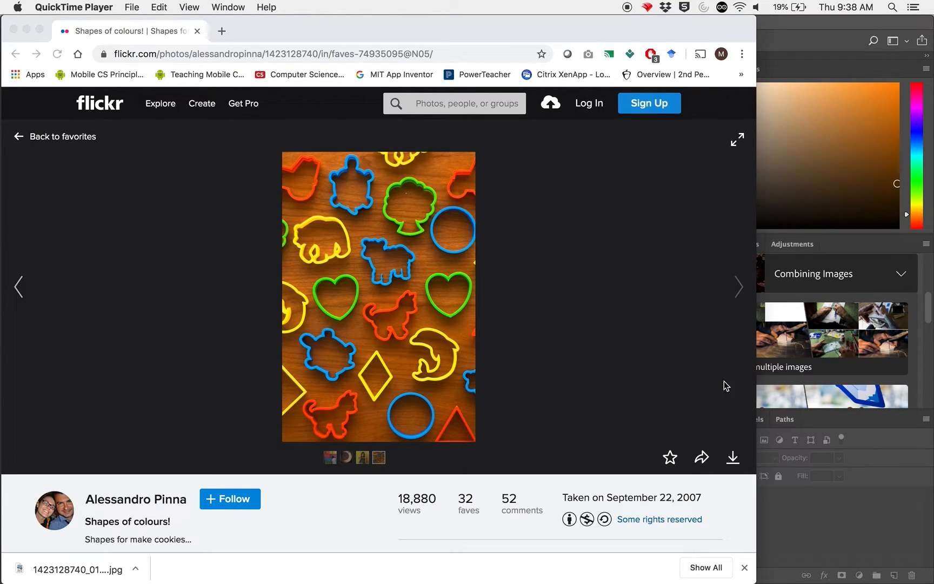
Step: Download the cookie-cutter photo at Original (1365 × 2048) size and reveal the downloaded file in Finder
click(733, 458)
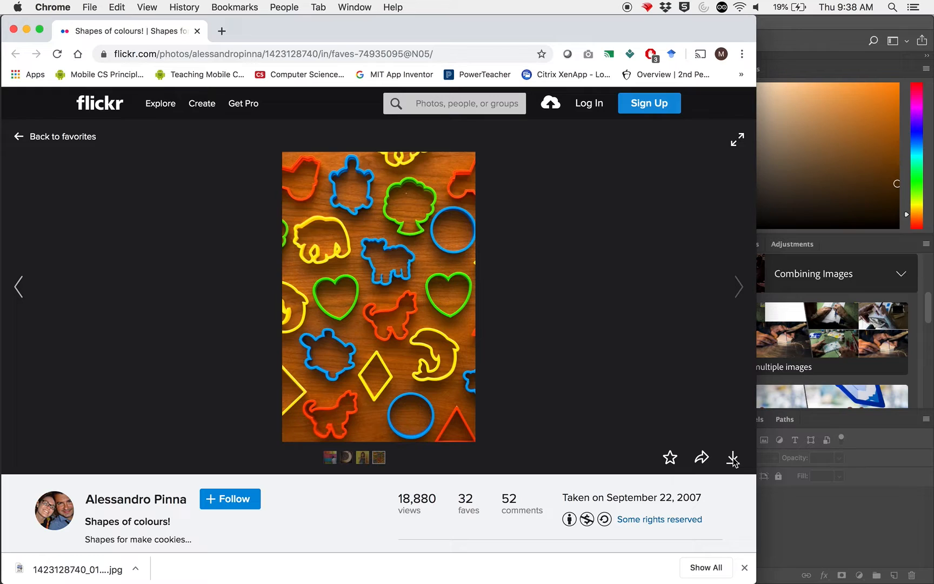
click(732, 459)
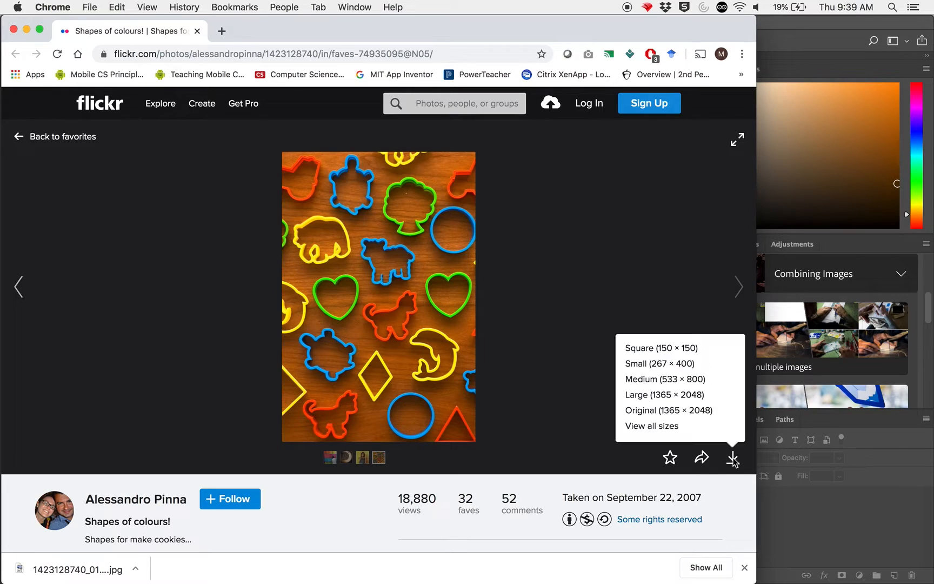
click(697, 412)
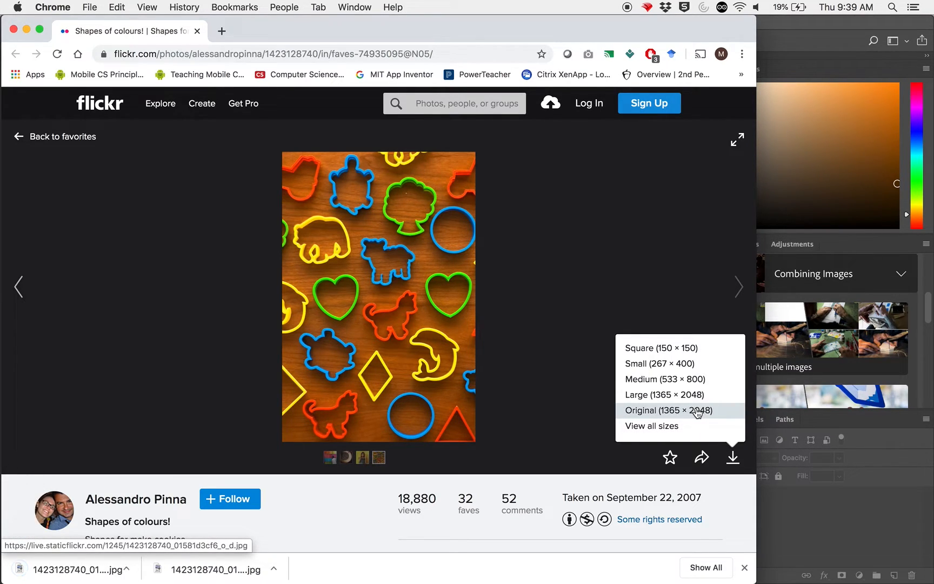
click(135, 568)
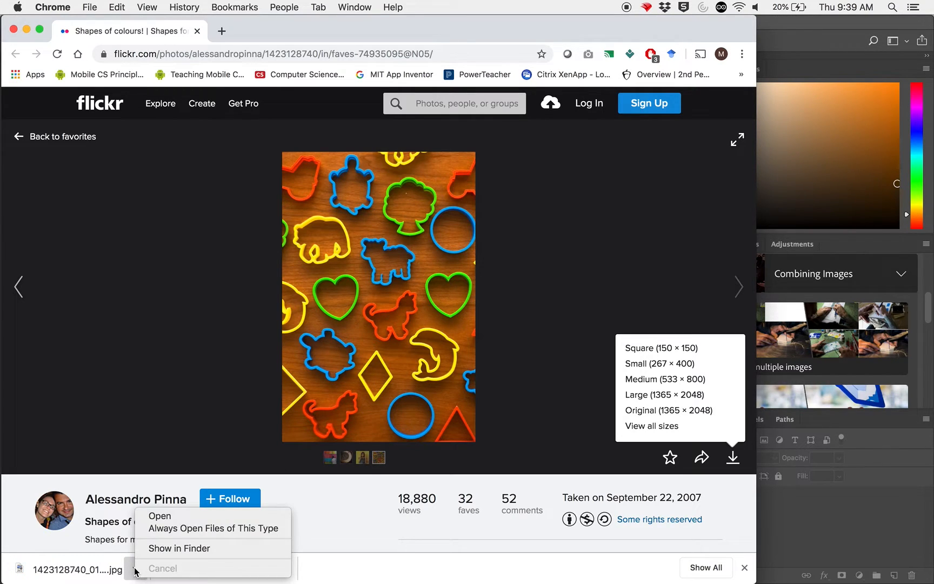
click(168, 550)
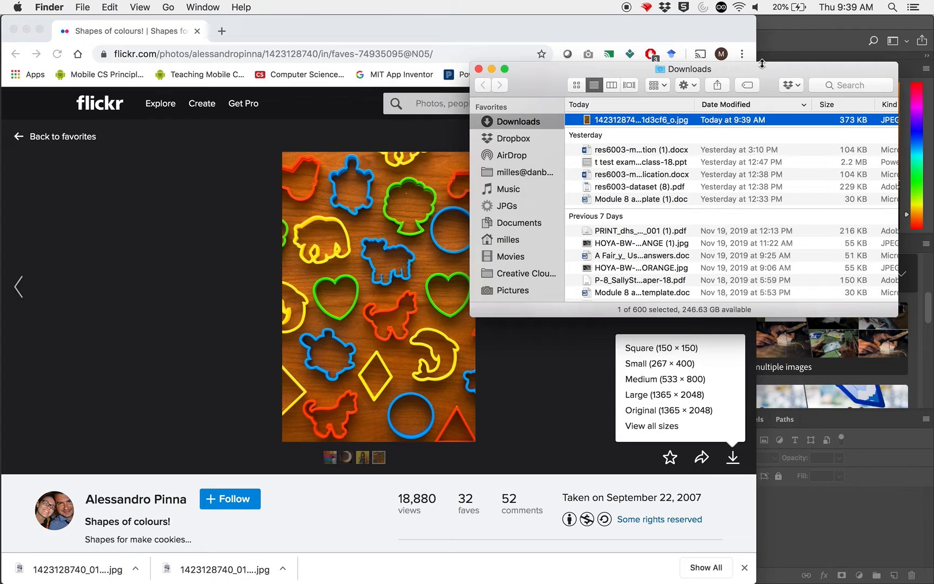
Step: Minimize the browser and open the downloaded JPEG from the Downloads folder in Photoshop
click(426, 27)
drag(427, 28, 605, 309)
click(209, 313)
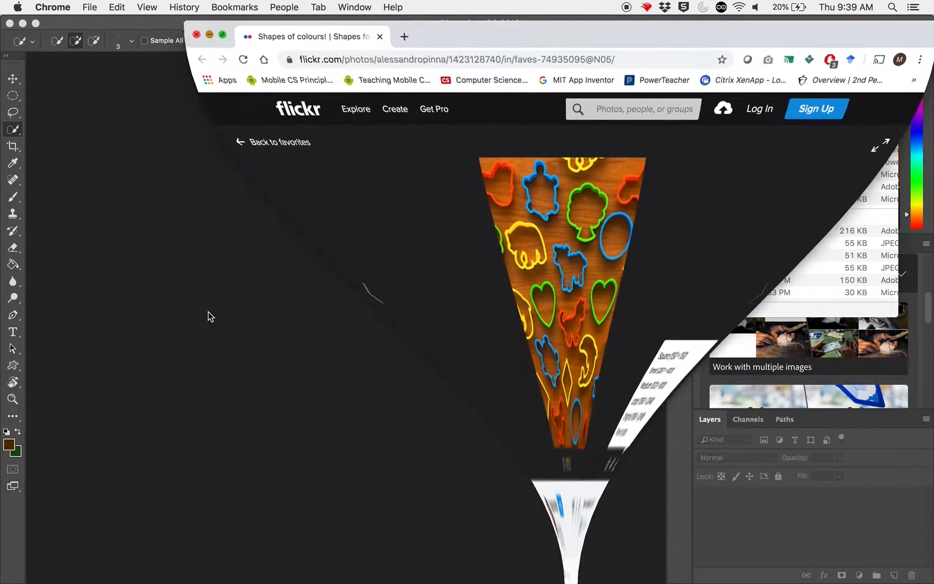
drag(670, 119, 295, 181)
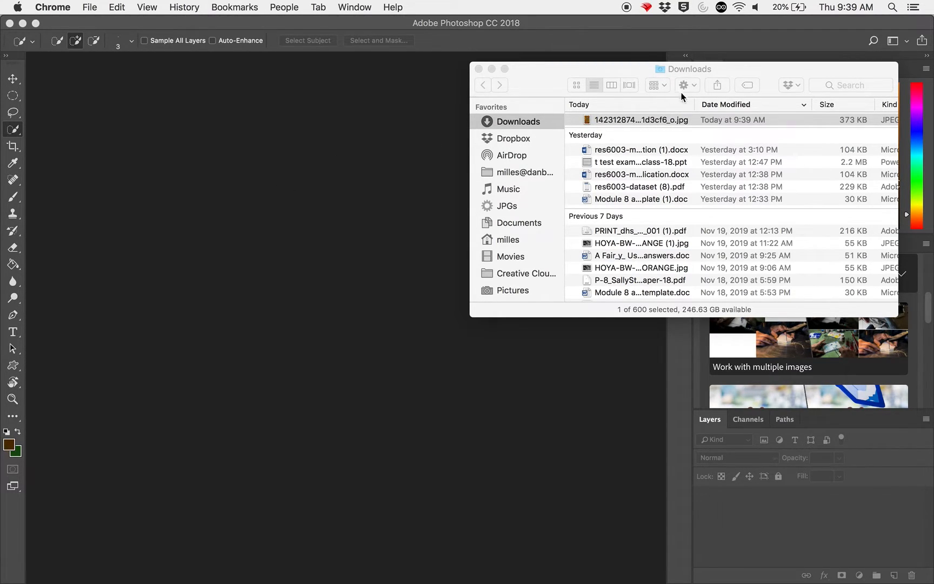
drag(633, 122, 250, 346)
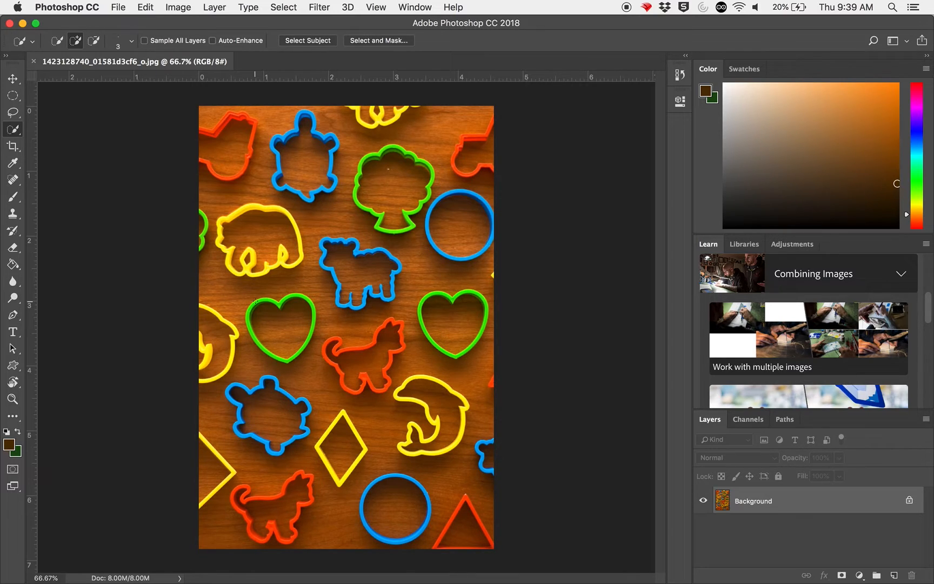
Step: Select the lower blue circle cutter with the Elliptical Marquee, fitting an ellipse of about 1.11 by 1.14 in to its outer edge
click(13, 96)
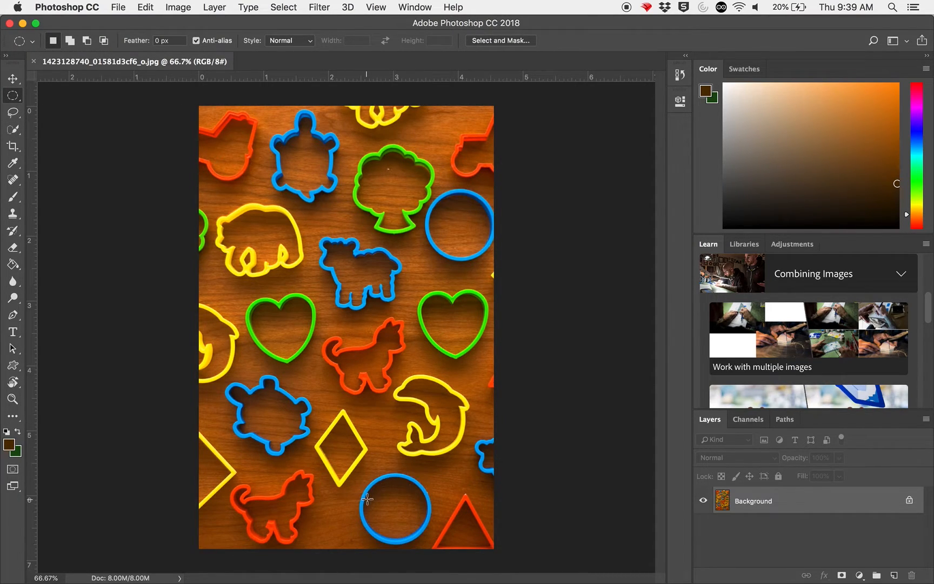
drag(362, 472, 429, 544)
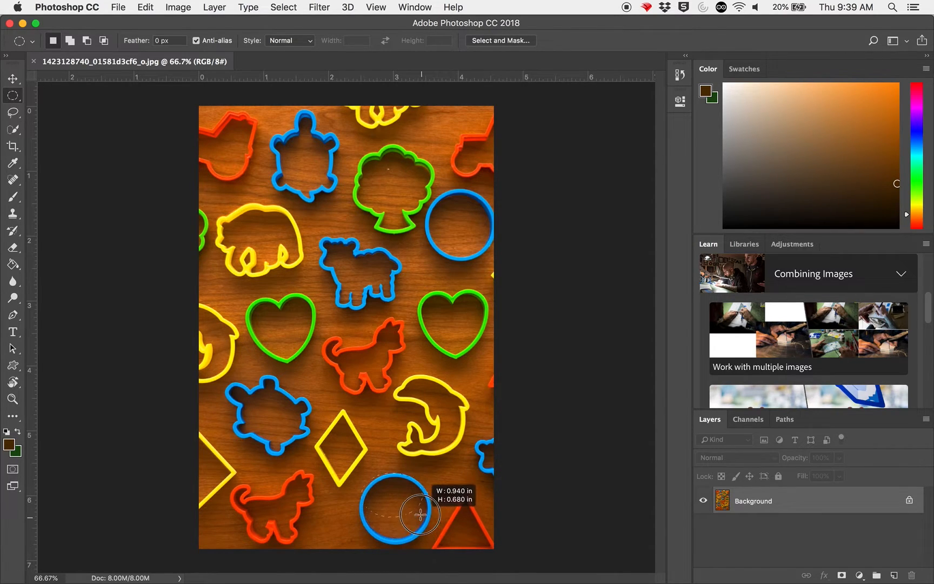
drag(432, 546, 412, 530)
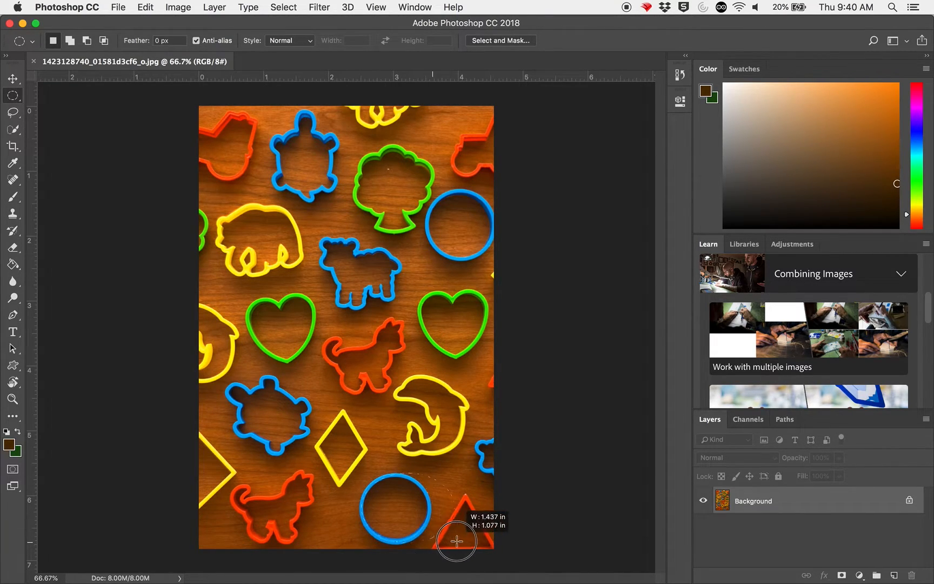
drag(451, 541, 441, 543)
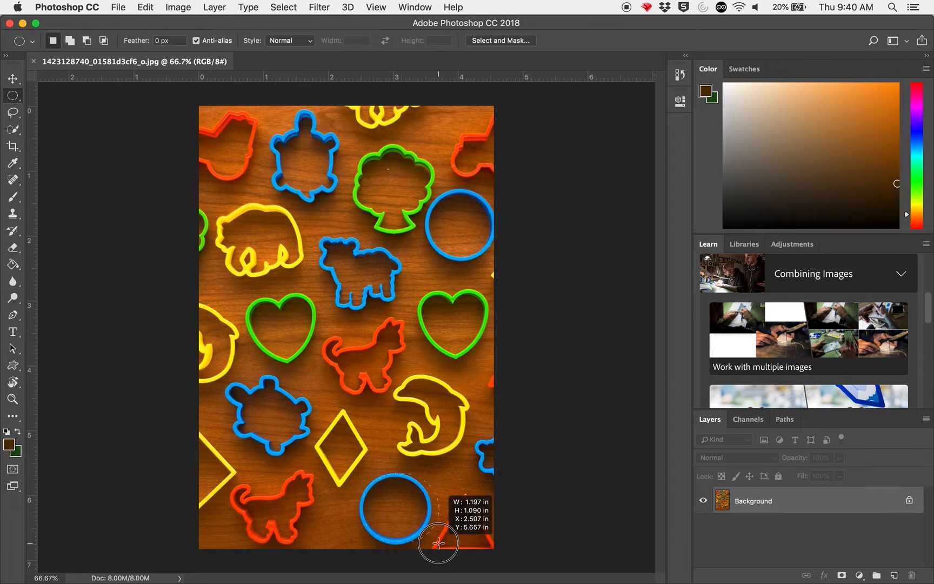
drag(379, 495, 429, 542)
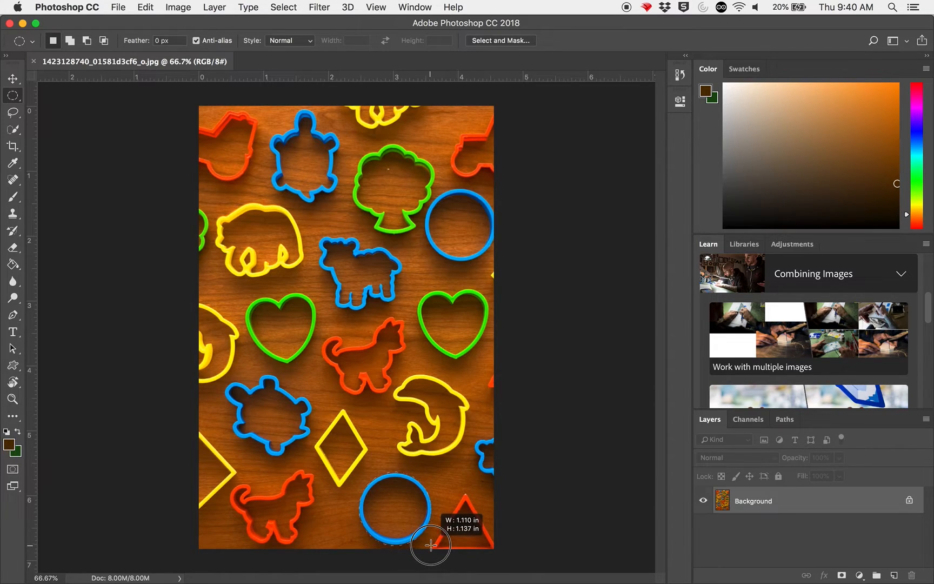
drag(419, 524, 431, 544)
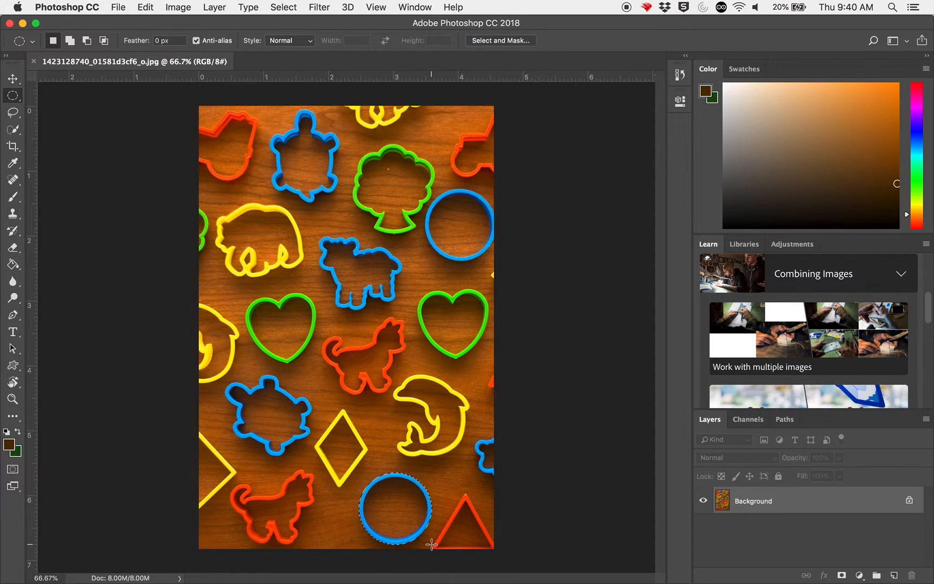
key(super+z)
Step: Paint the inside of the circular selection dark brown with the 35 px Brush and undo the painting
click(13, 197)
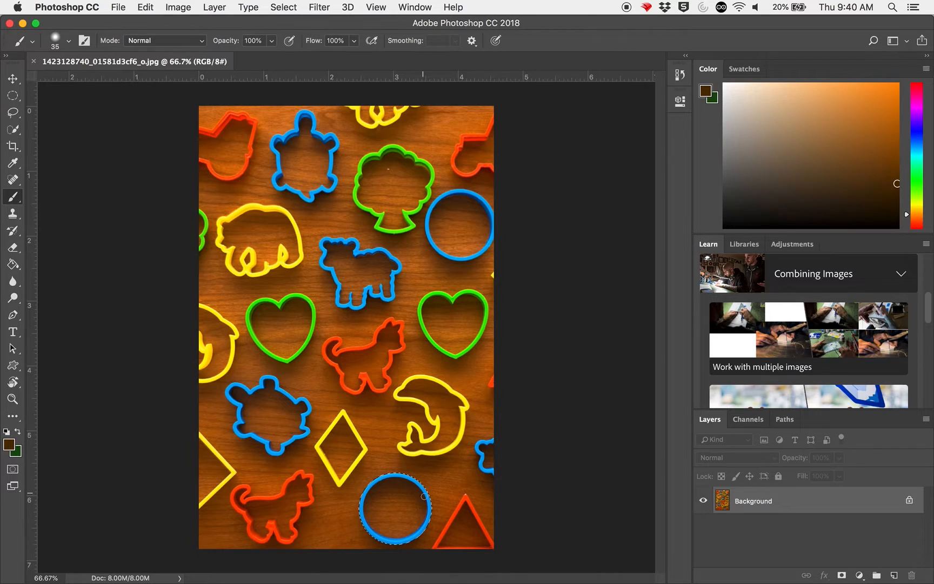
mouse_move(400, 505)
mouse_down()
mouse_move(344, 558)
mouse_move(443, 486)
mouse_up()
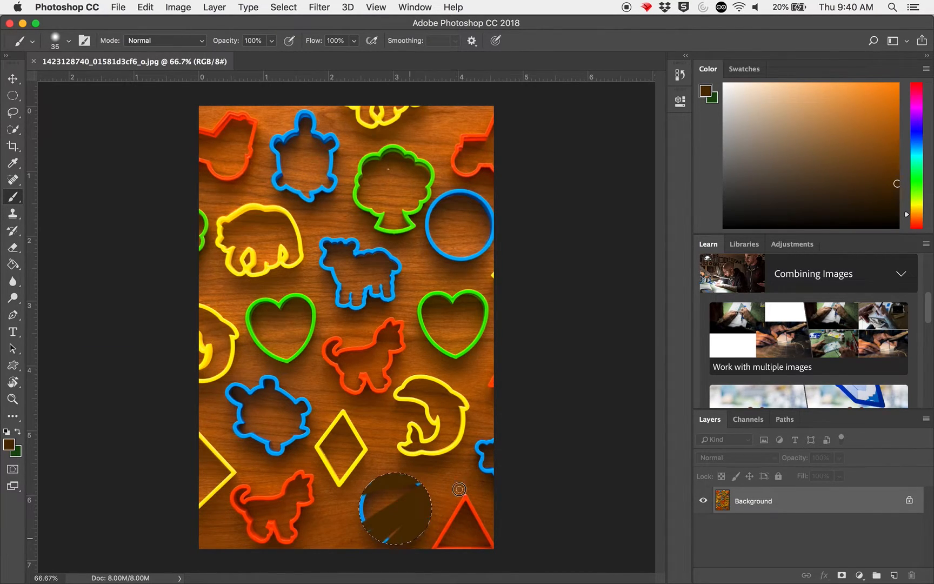
mouse_move(340, 515)
mouse_down()
mouse_move(391, 470)
mouse_move(344, 516)
mouse_up()
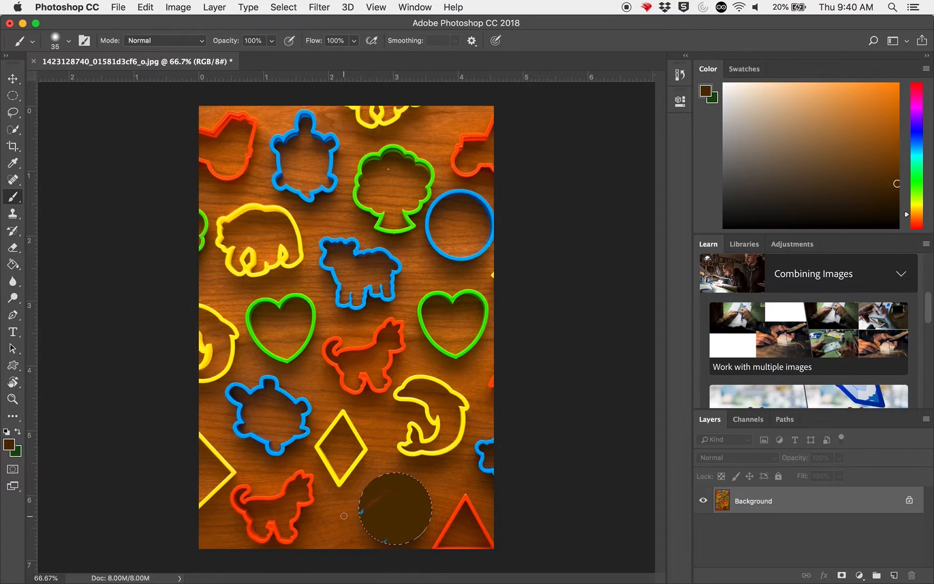
key(super+z)
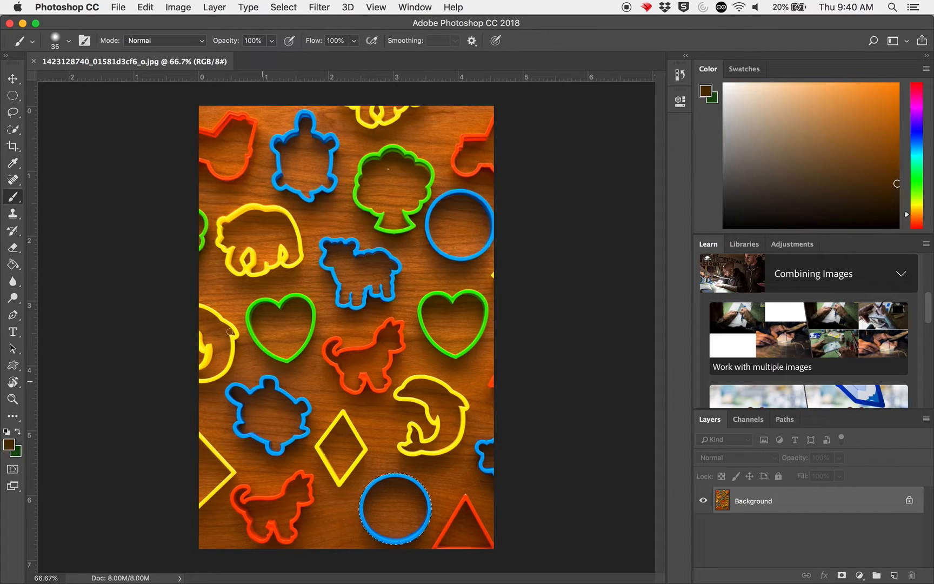
Step: Draw and clear a rectangular marquee around the blue bear-shaped cutter in the photo's middle, and switch to the Single Row Marquee tool
click(13, 95)
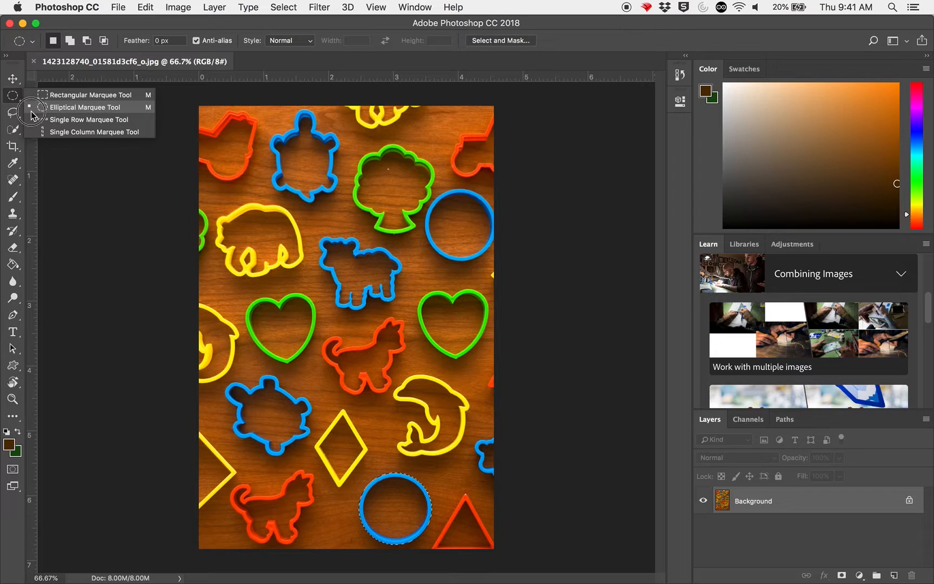
click(13, 97)
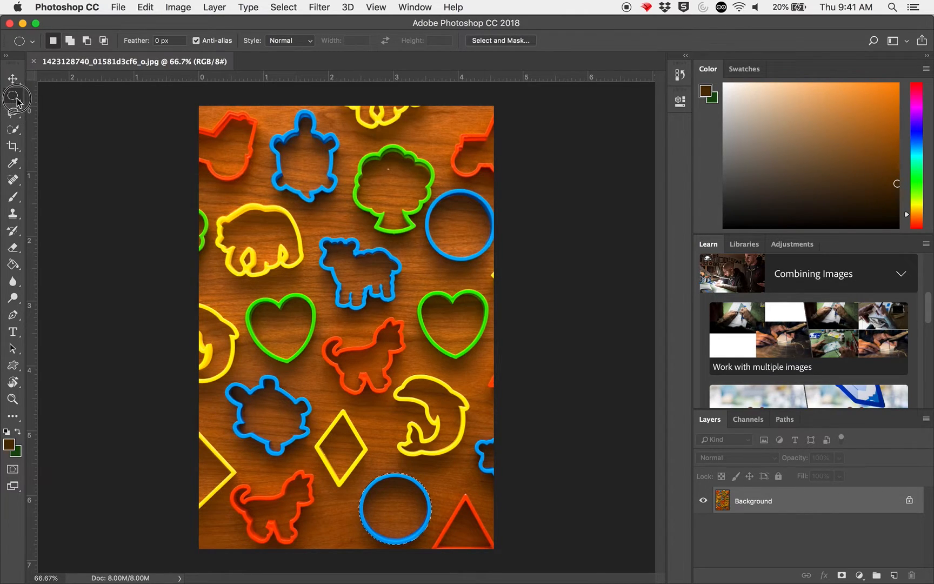
click(17, 99)
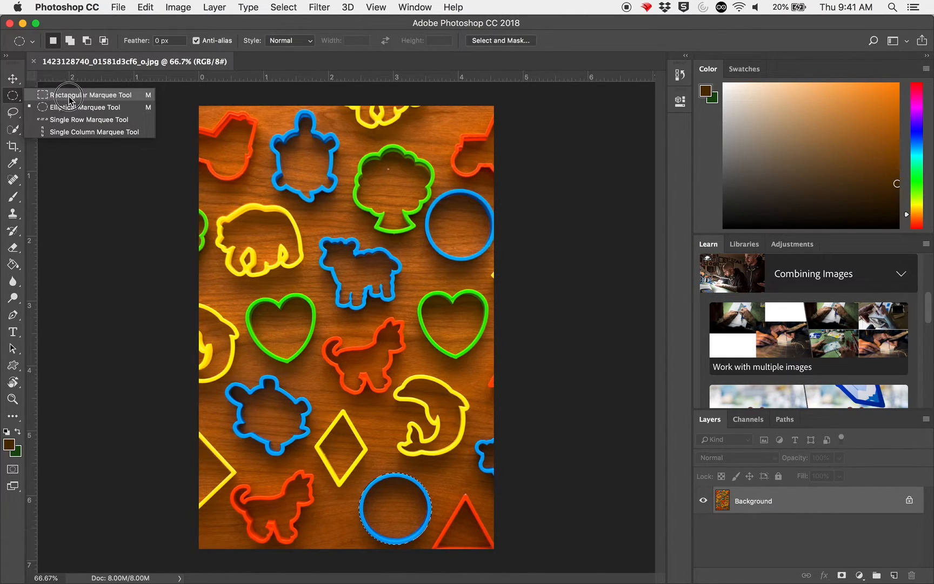
click(67, 97)
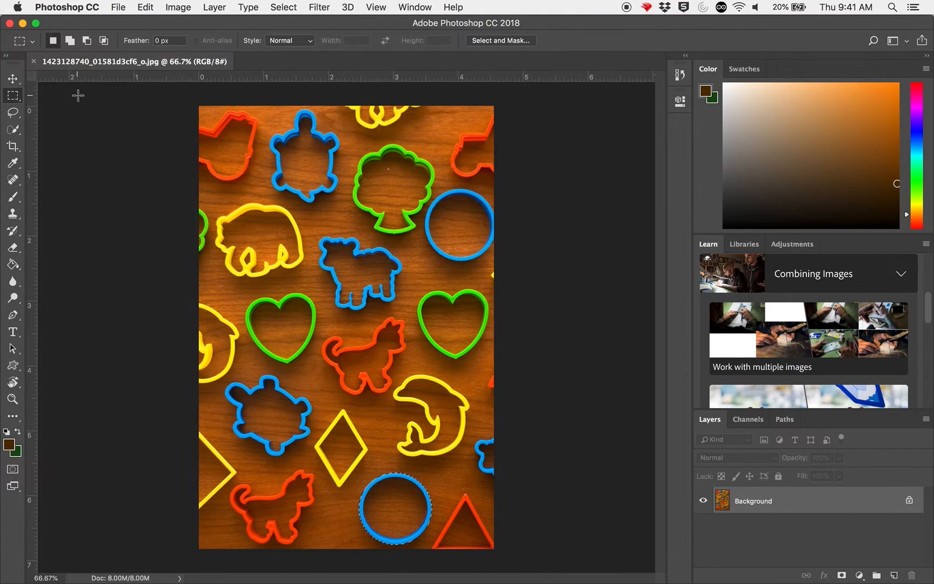
drag(316, 229, 408, 322)
key(super+d)
right_click(13, 96)
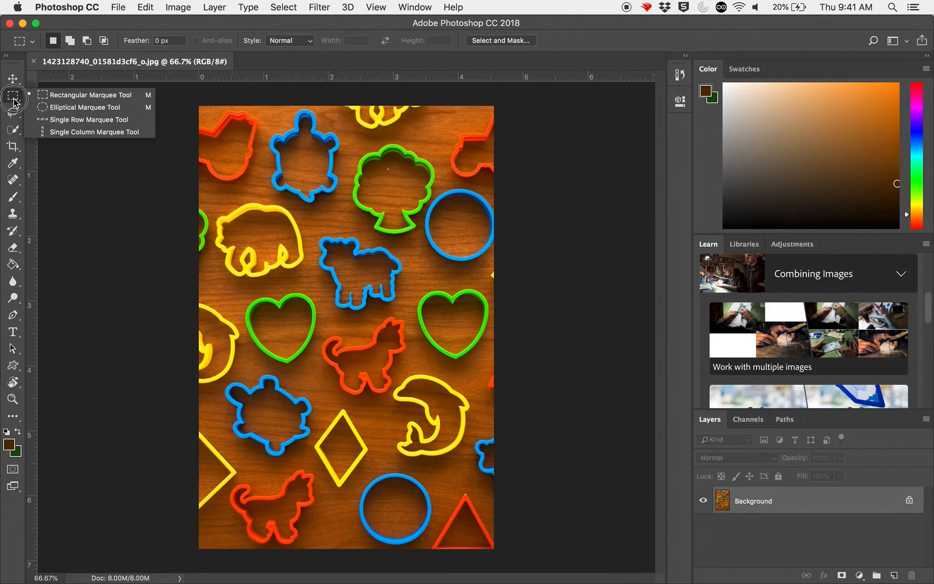
click(108, 120)
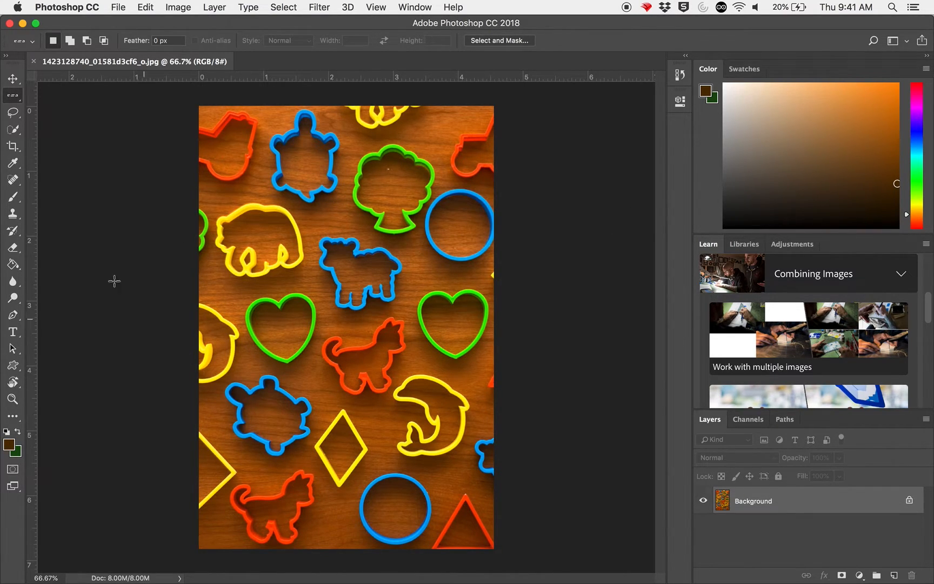
Step: Try a Content-Aware fill on a loose Lasso selection around the blue bear-shaped cutter, and undo the fill and deselect
click(13, 115)
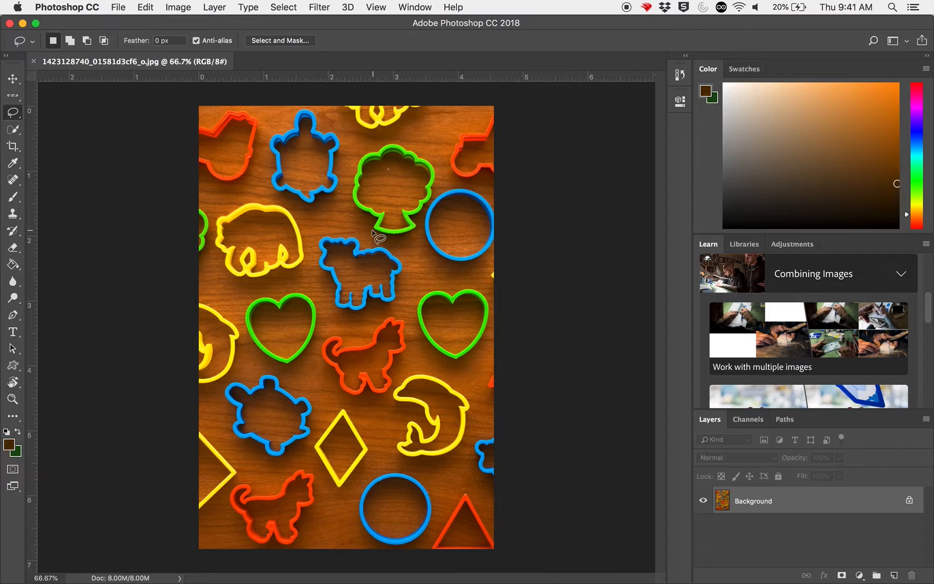
mouse_move(368, 238)
mouse_down()
mouse_move(311, 232)
mouse_move(309, 249)
mouse_move(325, 311)
mouse_move(345, 321)
mouse_move(376, 317)
mouse_move(411, 293)
mouse_move(411, 261)
mouse_move(360, 237)
mouse_up()
click(145, 6)
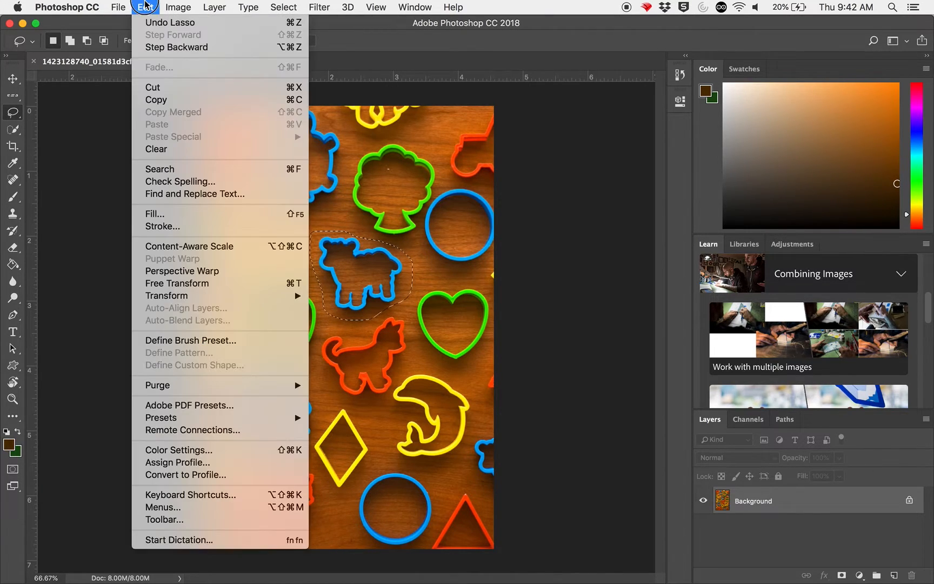
click(183, 214)
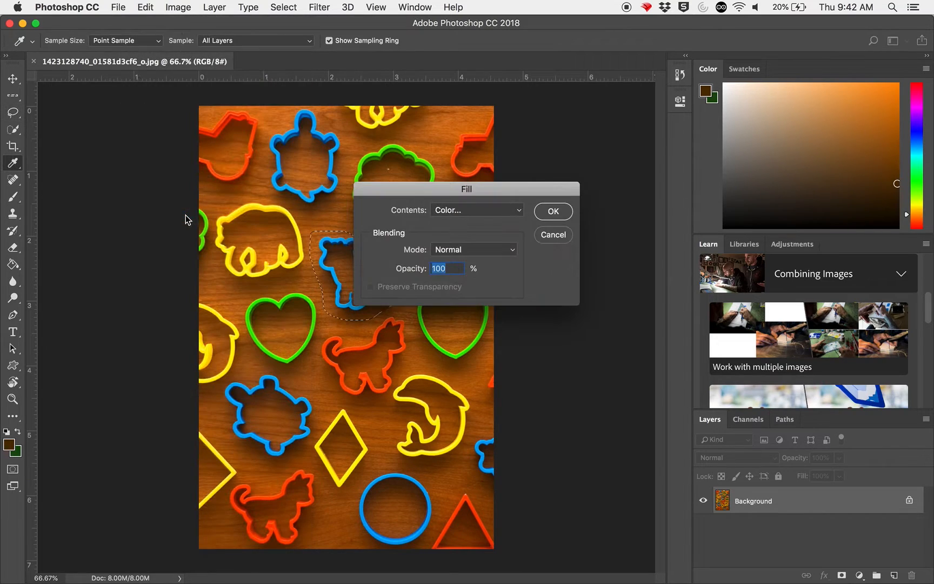
click(481, 214)
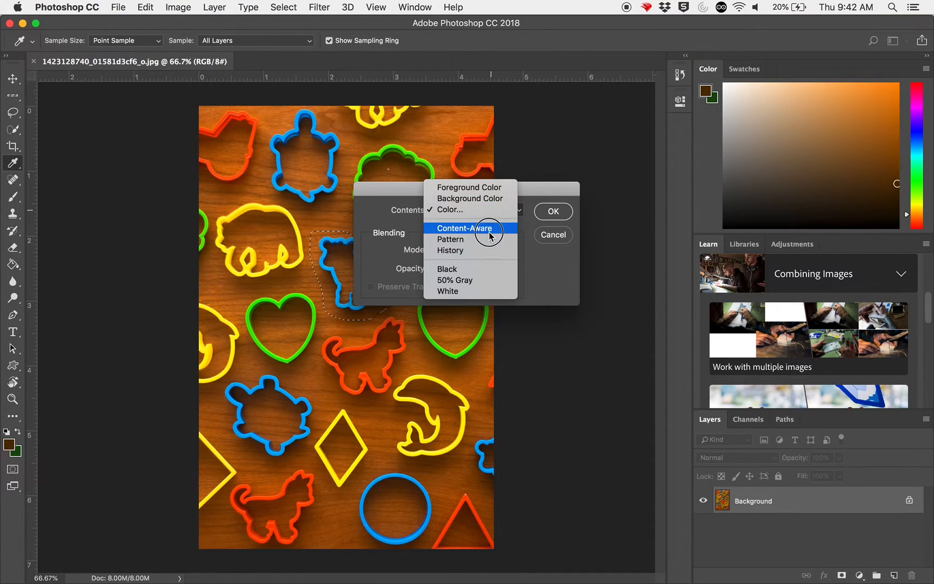
click(489, 233)
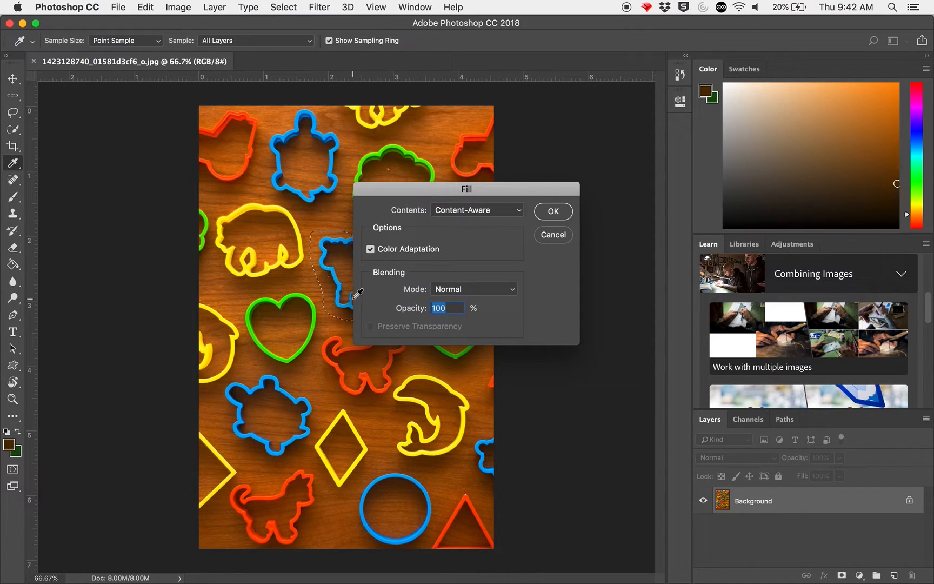
click(553, 212)
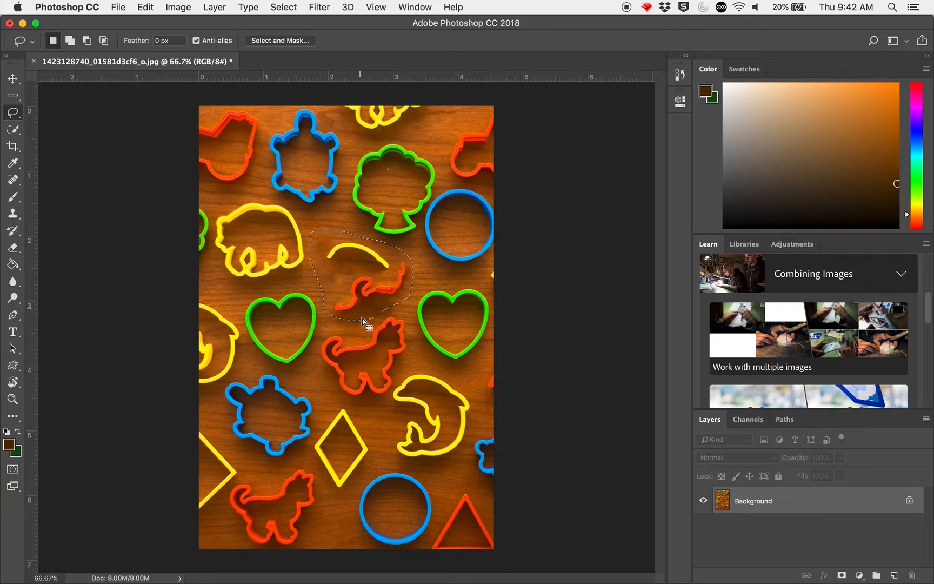
key(super+z)
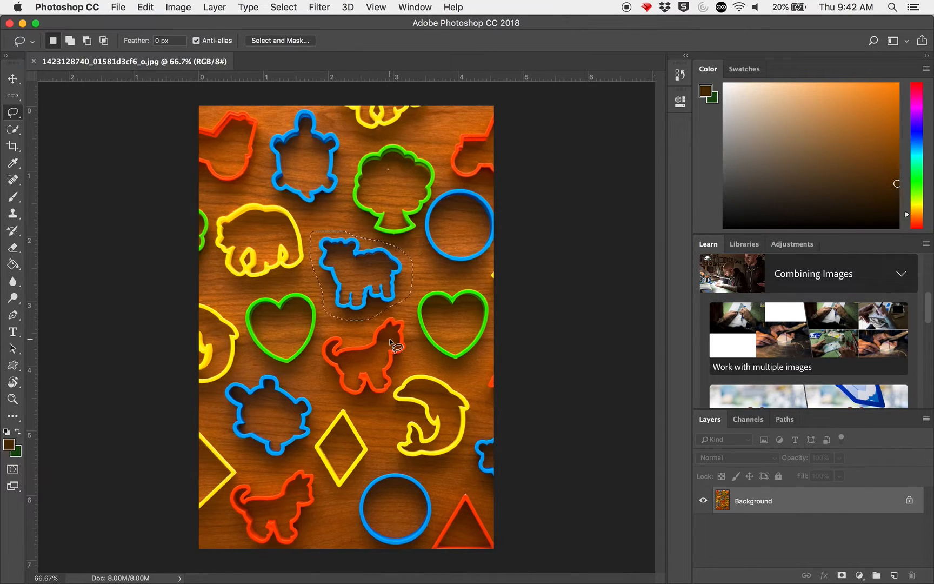
key(super+d)
Step: Lasso closely around the blue bear-shaped cutter, apply a Content-Aware fill with Color Adaptation, and undo the fill
key(j)
mouse_move(315, 238)
mouse_down()
mouse_move(335, 305)
mouse_move(361, 310)
mouse_move(398, 293)
mouse_move(405, 263)
mouse_move(396, 246)
mouse_move(322, 238)
mouse_up()
click(144, 6)
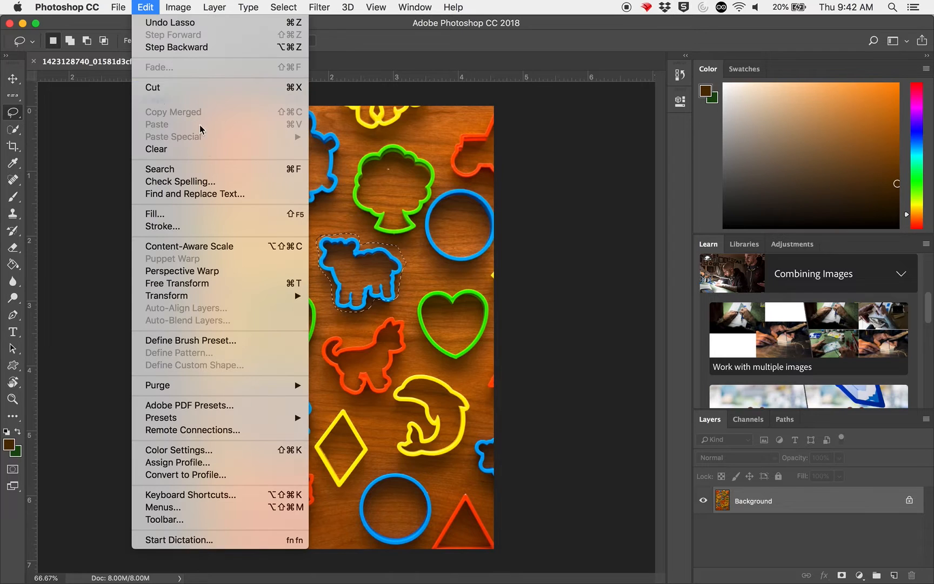
click(218, 214)
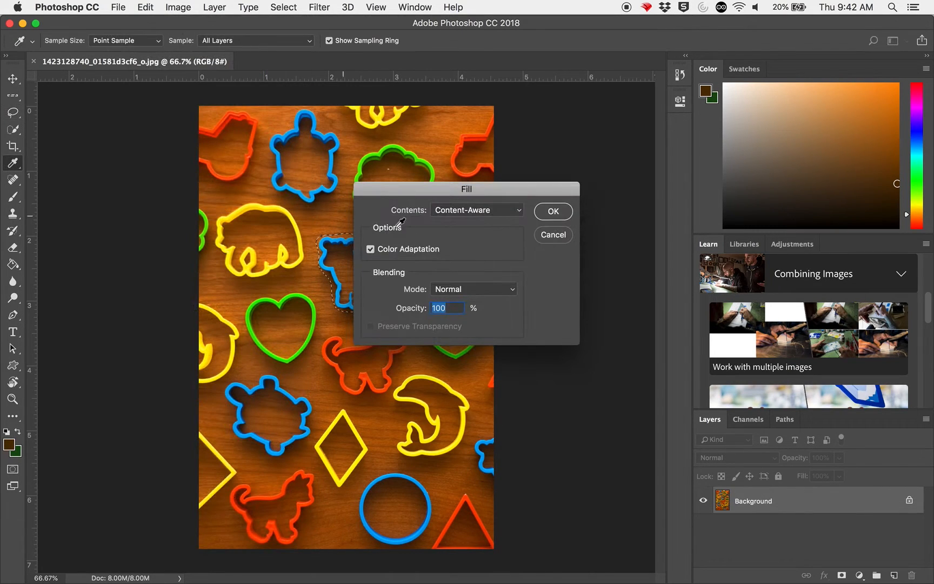
click(552, 212)
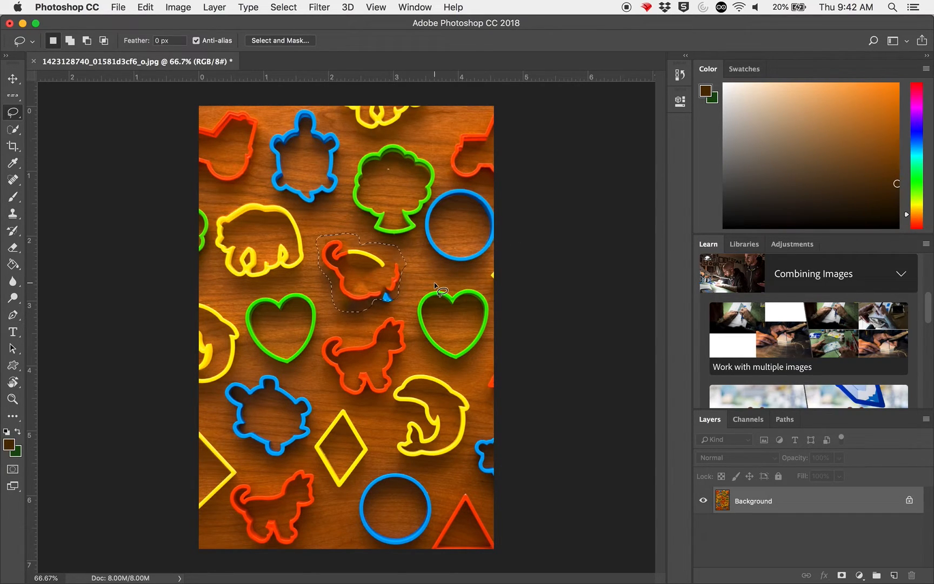
key(super+z)
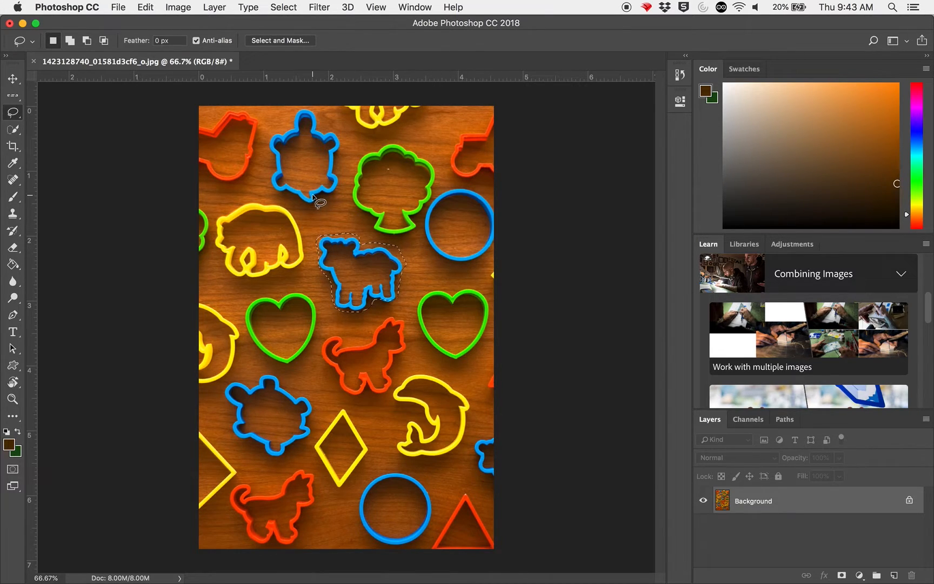
Step: Clear the bear cutter's selection and outline the yellow diamond-shaped cutter with the Polygonal Lasso tool
click(199, 173)
mouse_move(199, 173)
mouse_down()
mouse_move(230, 189)
mouse_move(248, 184)
mouse_move(265, 141)
mouse_move(255, 114)
mouse_move(201, 115)
mouse_up()
key(super+d)
click(13, 113)
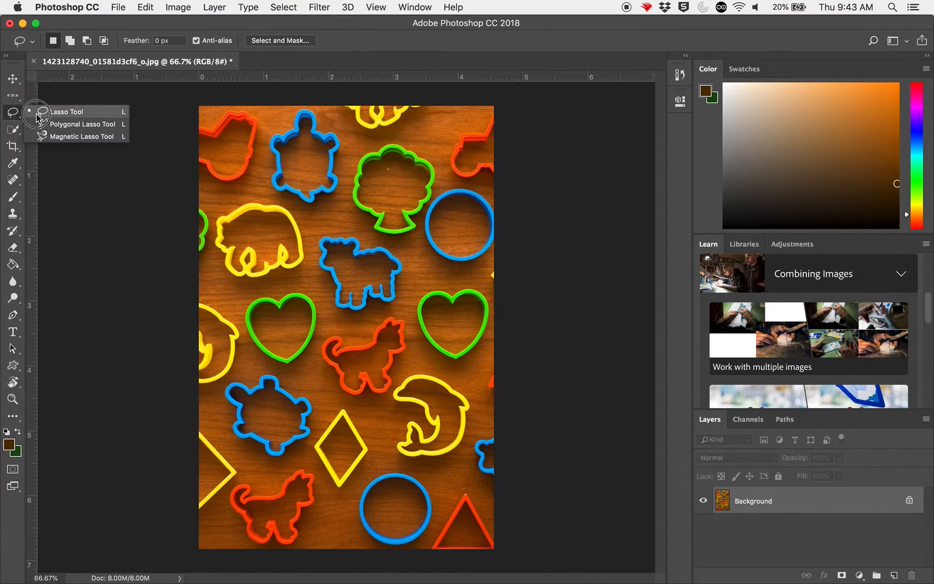
click(67, 127)
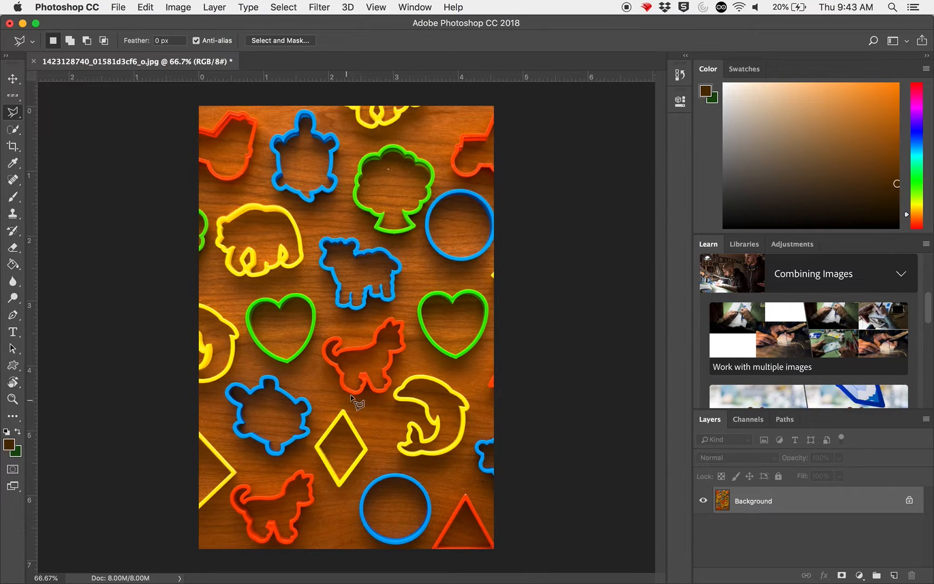
click(344, 409)
click(367, 449)
click(339, 486)
click(315, 447)
click(342, 411)
Step: Trace the outer edge of the lower blue turtle-shaped cutter with the Magnetic Lasso tool to select it
drag(13, 112, 84, 124)
click(13, 114)
mouse_move(14, 116)
mouse_down()
mouse_move(80, 124)
mouse_move(75, 139)
mouse_up()
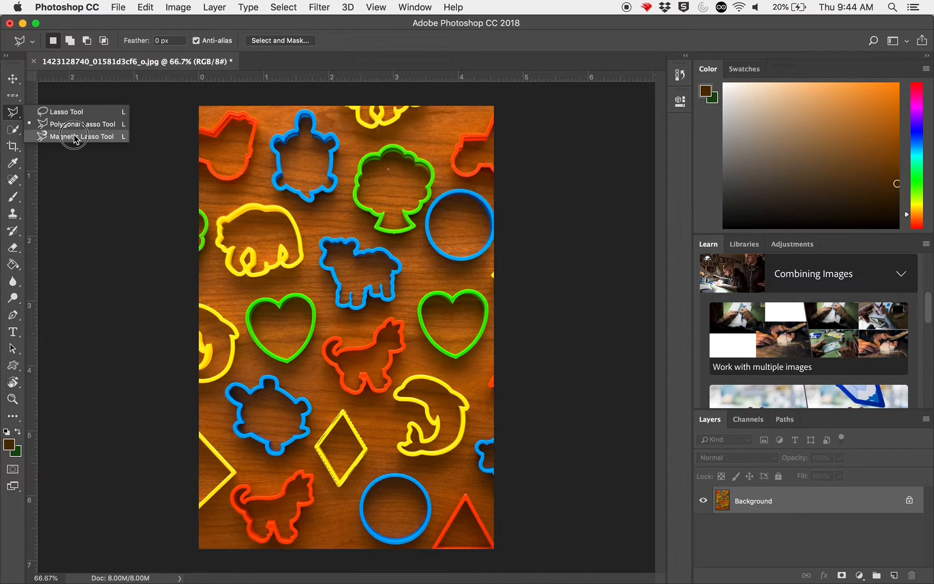
drag(74, 139, 76, 140)
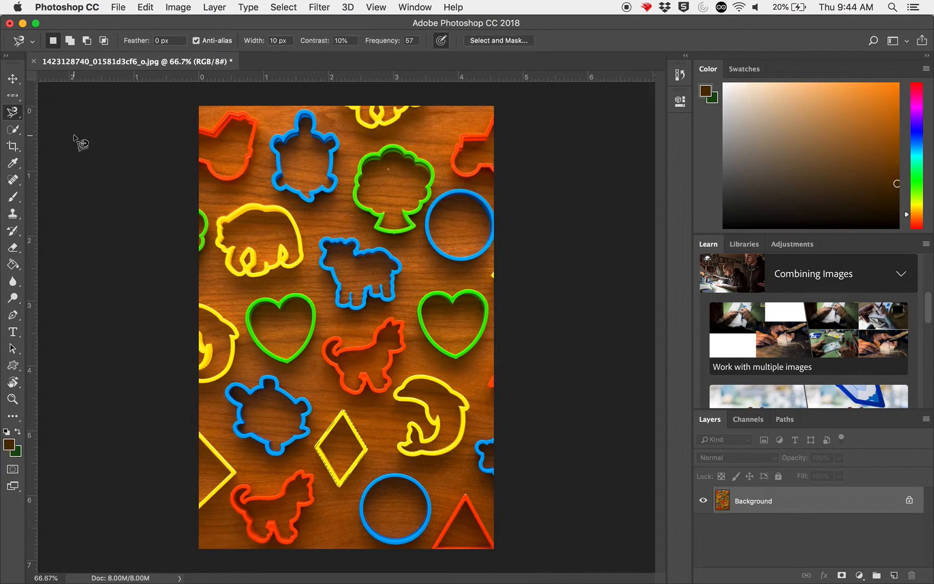
click(251, 390)
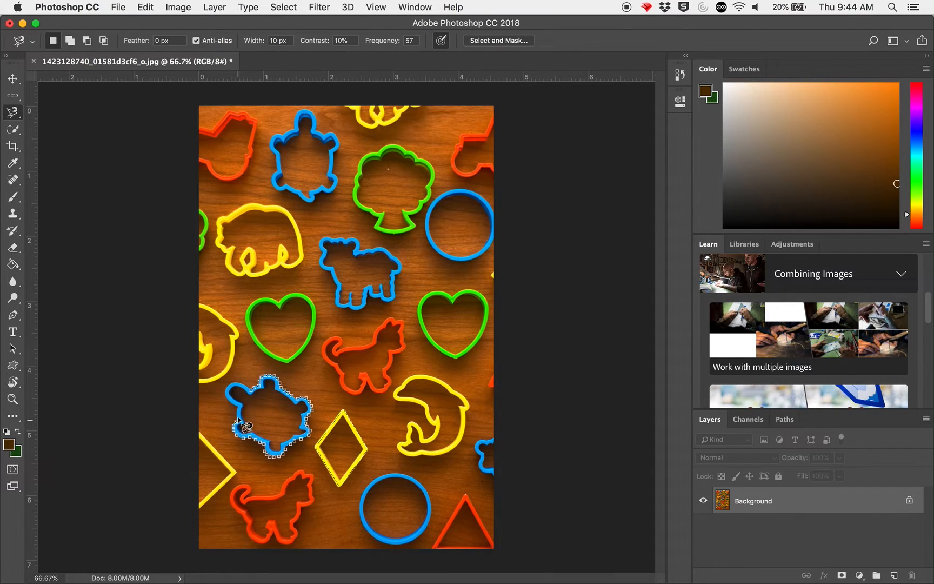
click(251, 390)
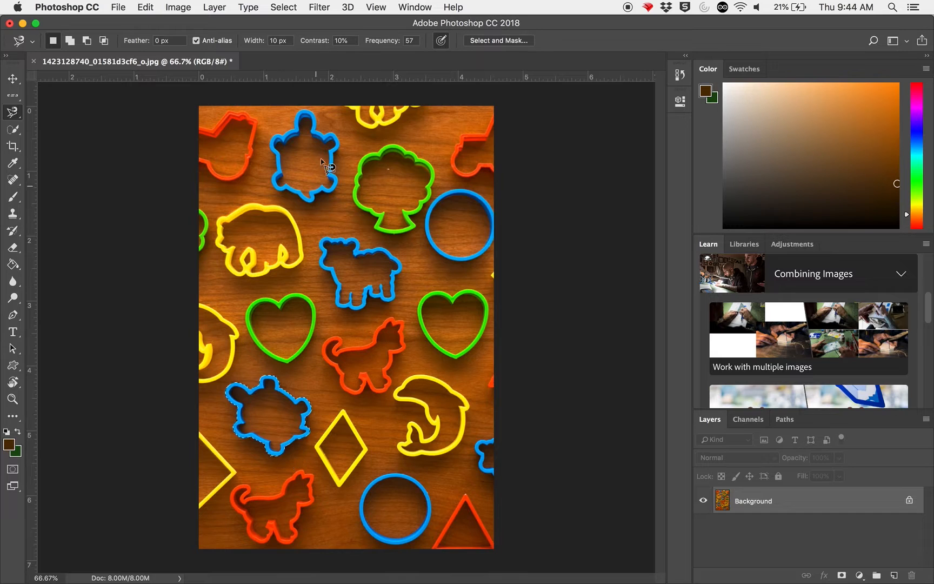
Step: Save the turtle cutter's selection as a new channel named Turtle
click(294, 7)
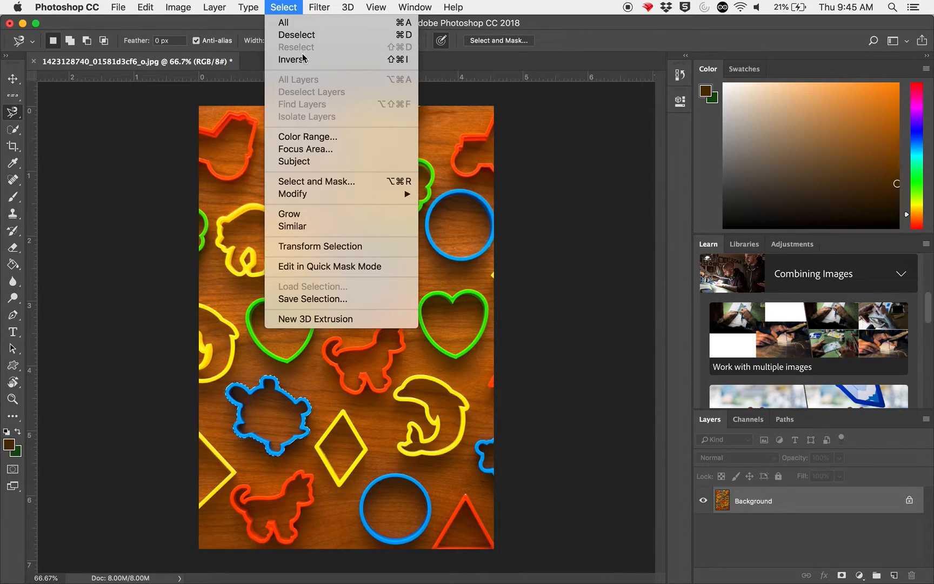
click(348, 300)
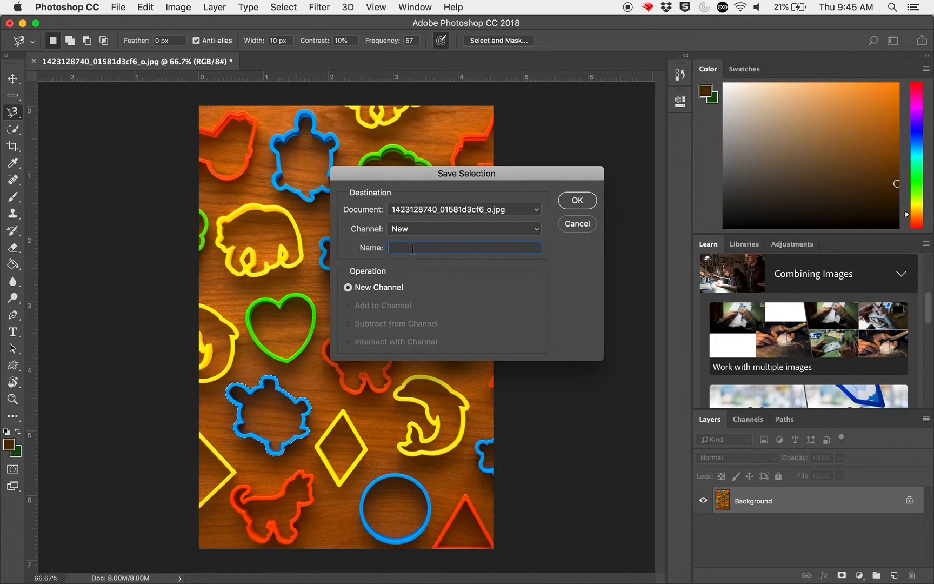
text(Turtle)
click(576, 201)
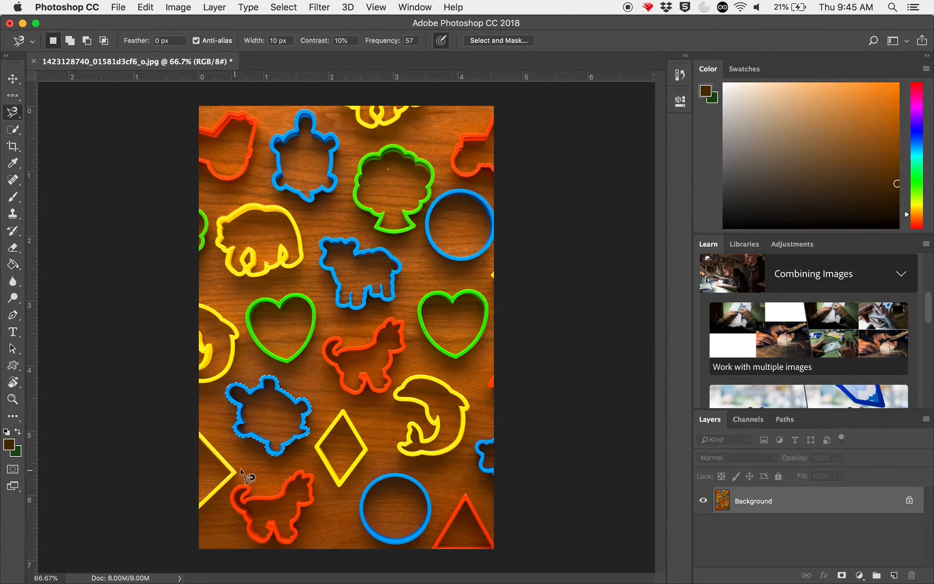
Step: Deselect the turtle cutter and trace the green heart-shaped cutter beside the photo's left edge with the Magnetic Lasso
key(super+d)
click(281, 296)
click(280, 296)
Step: Load the saved Turtle channel as a new selection, replacing the heart selection
click(284, 7)
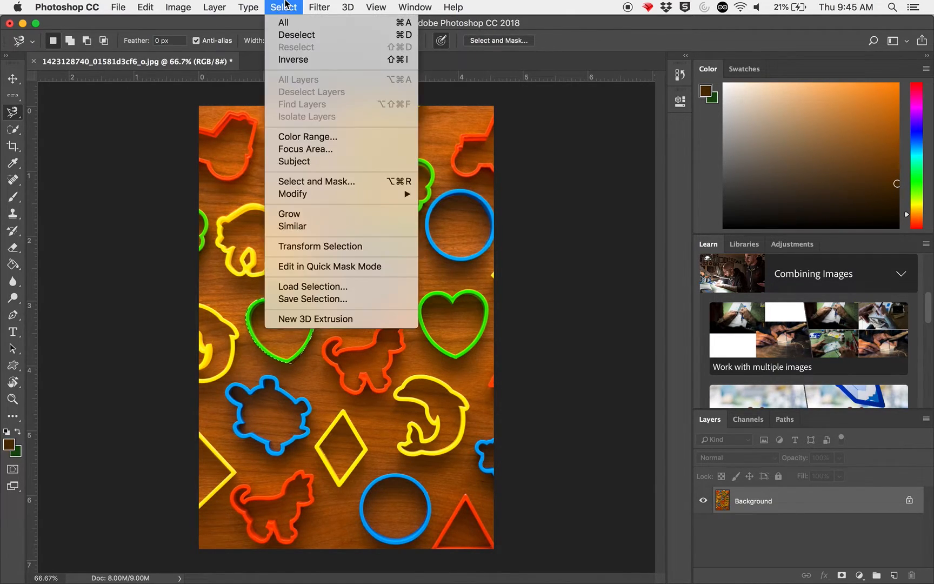
click(342, 286)
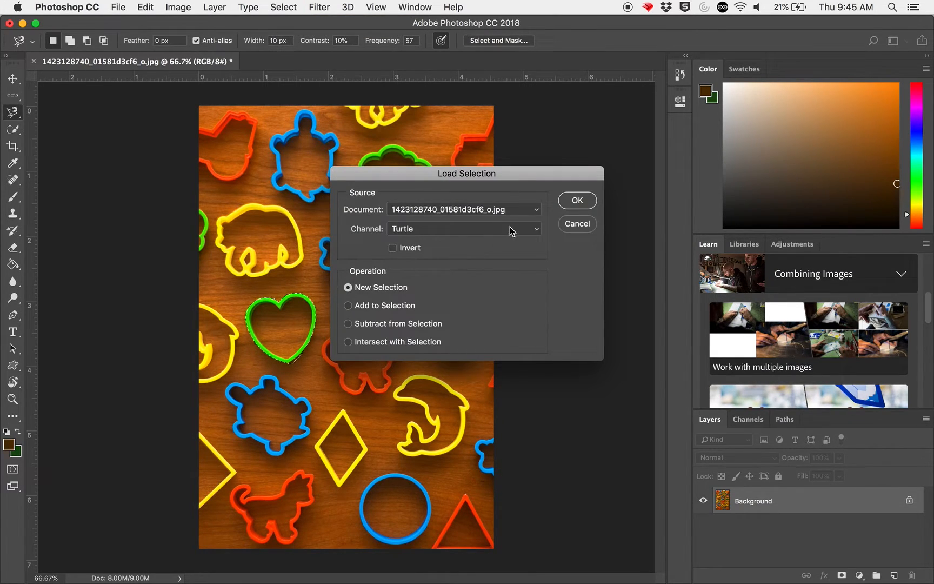
click(495, 228)
click(532, 229)
click(577, 200)
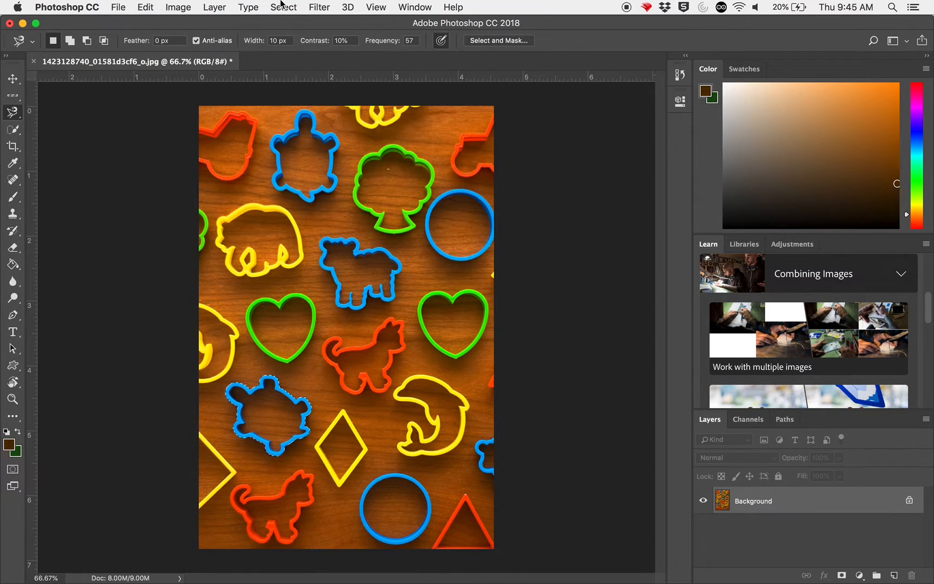
click(282, 6)
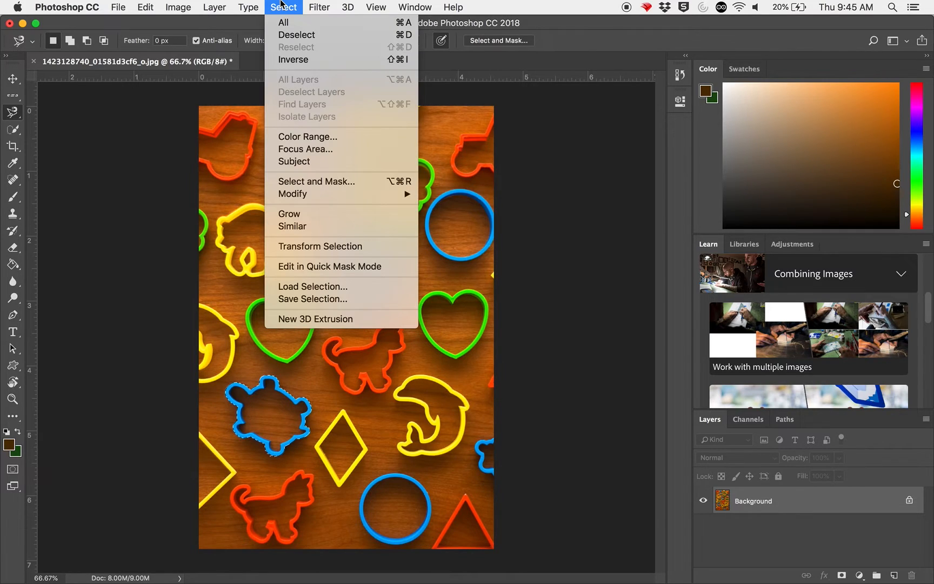
click(281, 5)
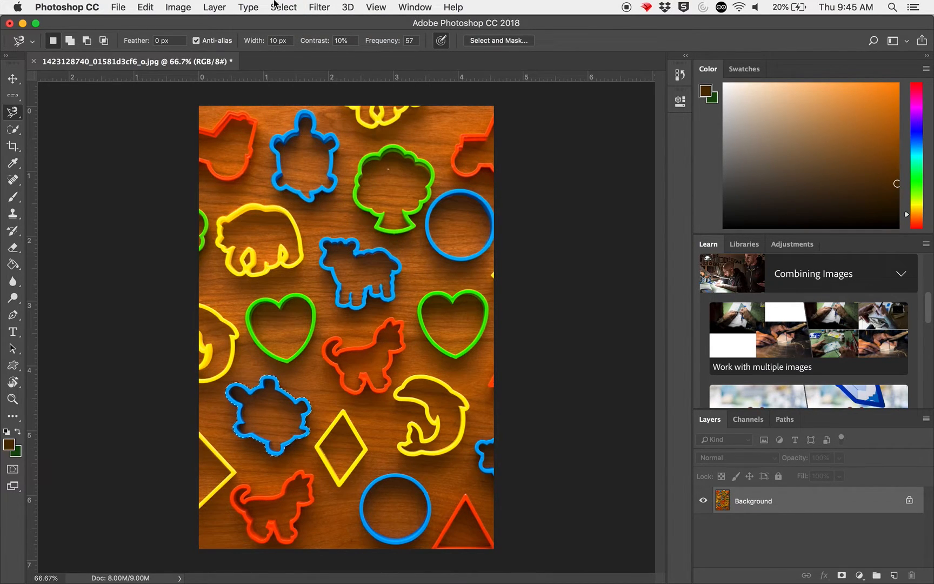
Step: Clear the turtle selection and select the wood inside all the red cutters with the Quick Selection tool
click(15, 115)
drag(15, 133, 95, 130)
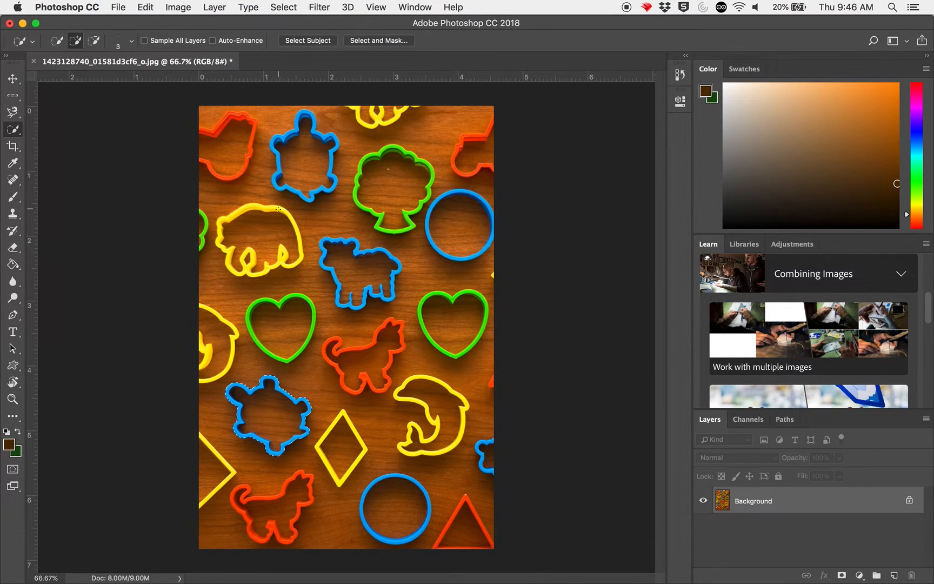
click(341, 247)
key(super+d)
drag(394, 339, 376, 362)
drag(239, 139, 233, 150)
mouse_move(472, 153)
mouse_down()
mouse_move(474, 170)
mouse_move(485, 149)
mouse_move(479, 171)
mouse_up()
drag(464, 525, 458, 541)
click(293, 500)
key(alt)
Step: Save the selection of the red cutters' interiors as a new channel named InsideRed
click(288, 8)
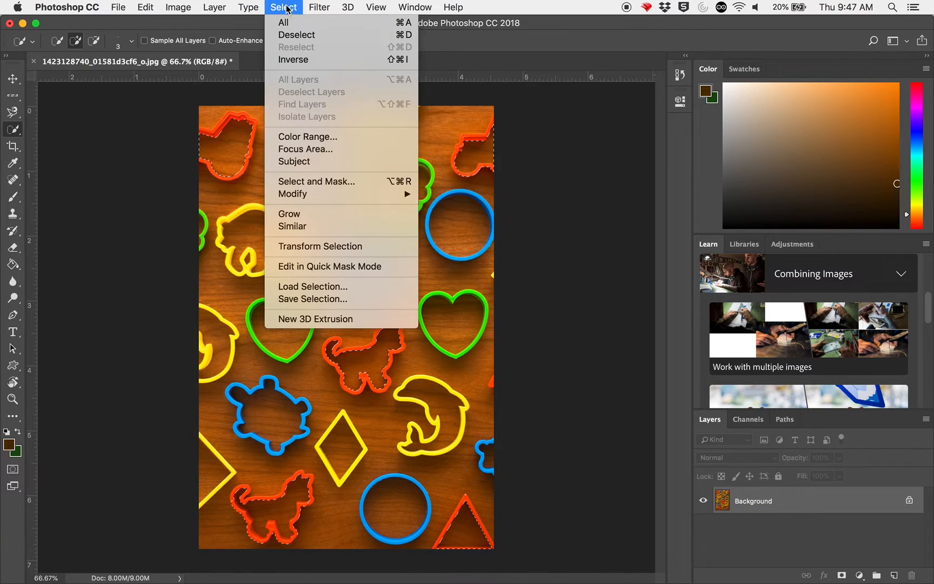
click(329, 298)
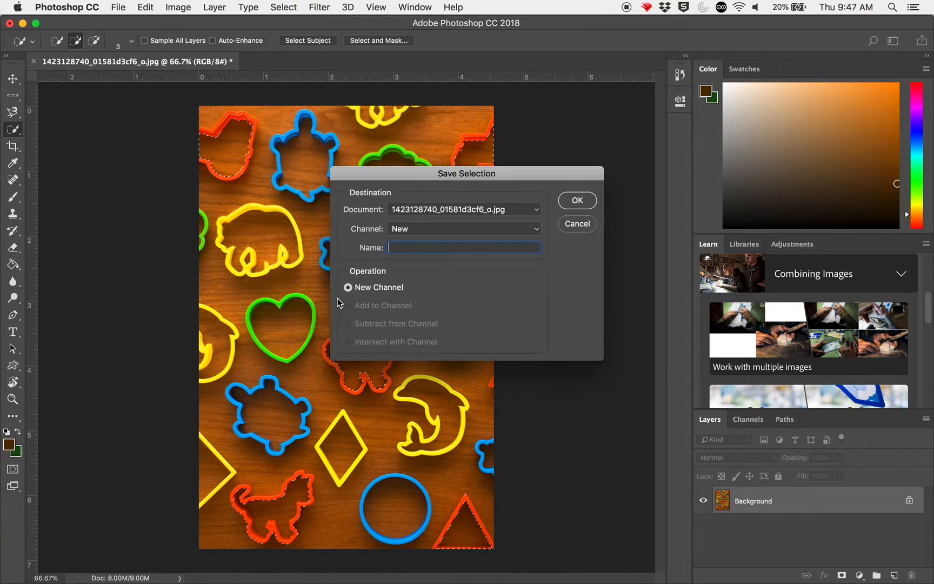
text(In)
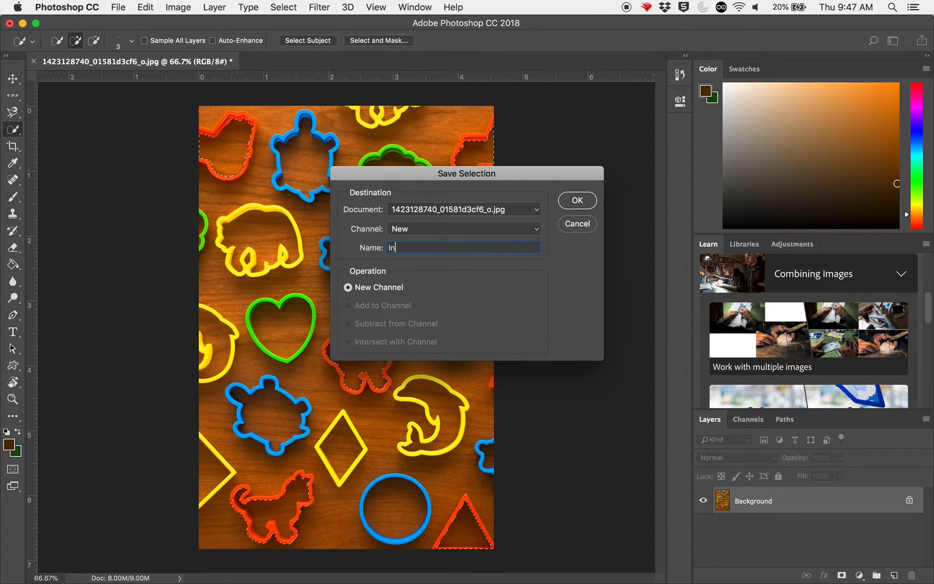
text(sideRed)
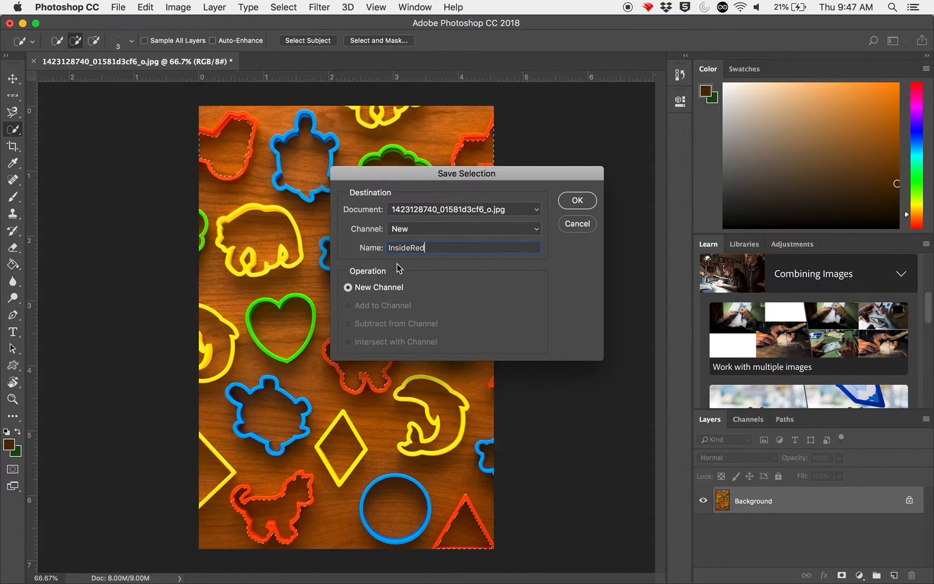
click(462, 178)
drag(462, 177, 549, 164)
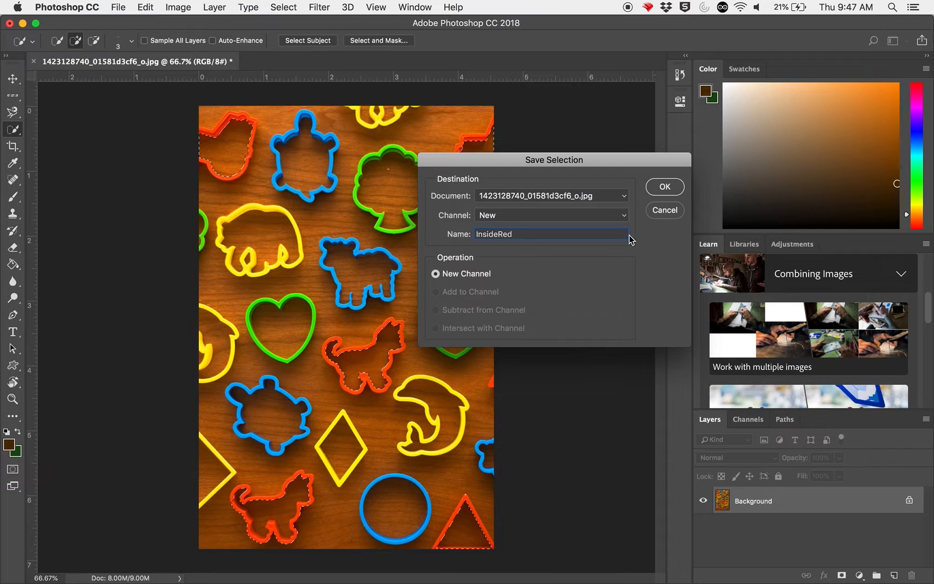
click(665, 187)
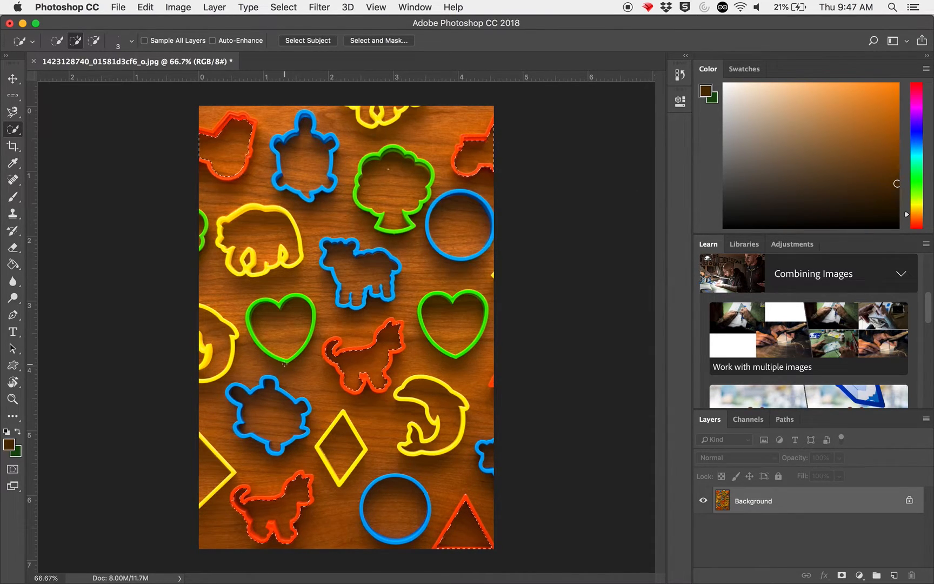
Step: Deselect, try the Magic Wand on the upper blue circle cutter with Contiguous off and tolerance 32, and clear the selection
key(super+d)
click(13, 129)
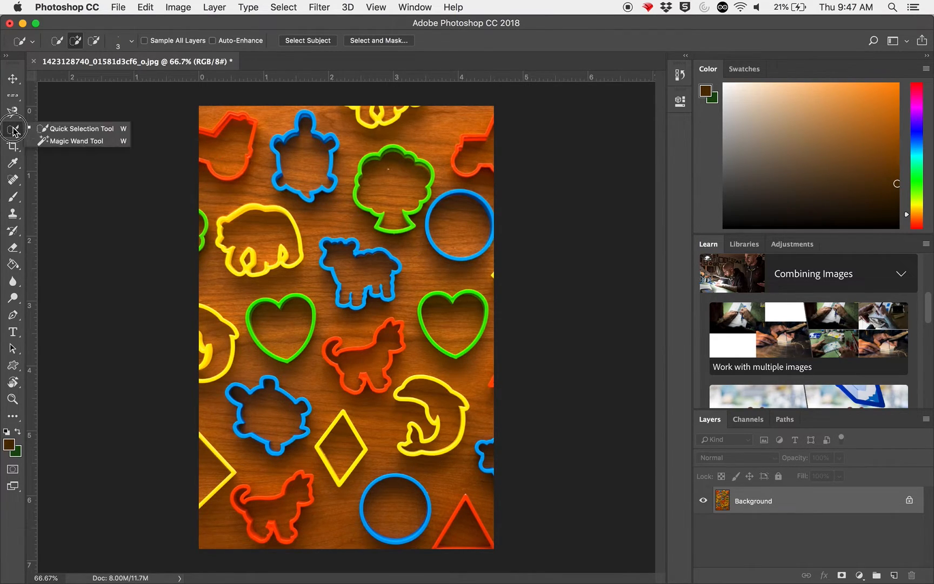
click(86, 141)
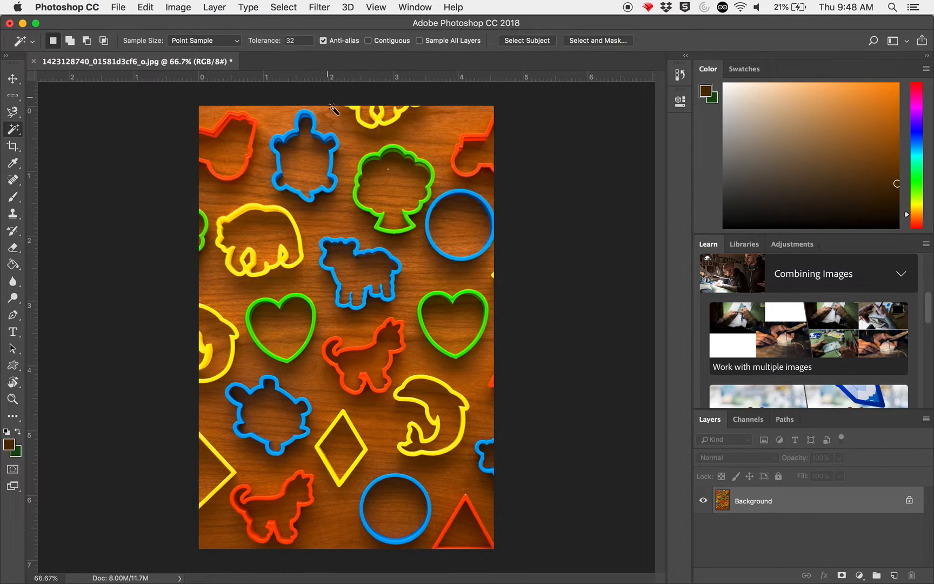
click(432, 211)
key(super+d)
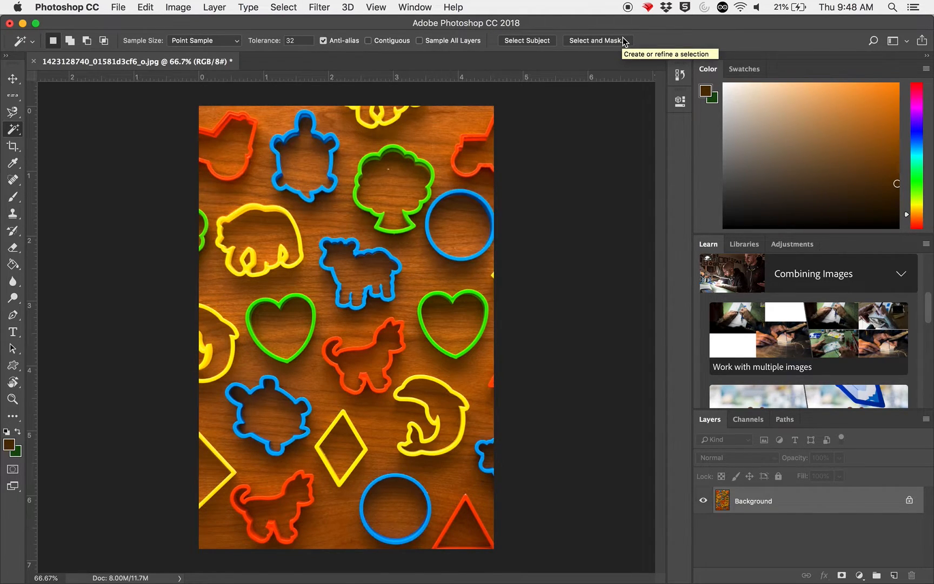
Step: Turn on Contiguous, select the upper blue circle cutter with the Magic Wand, and deselect it
click(368, 41)
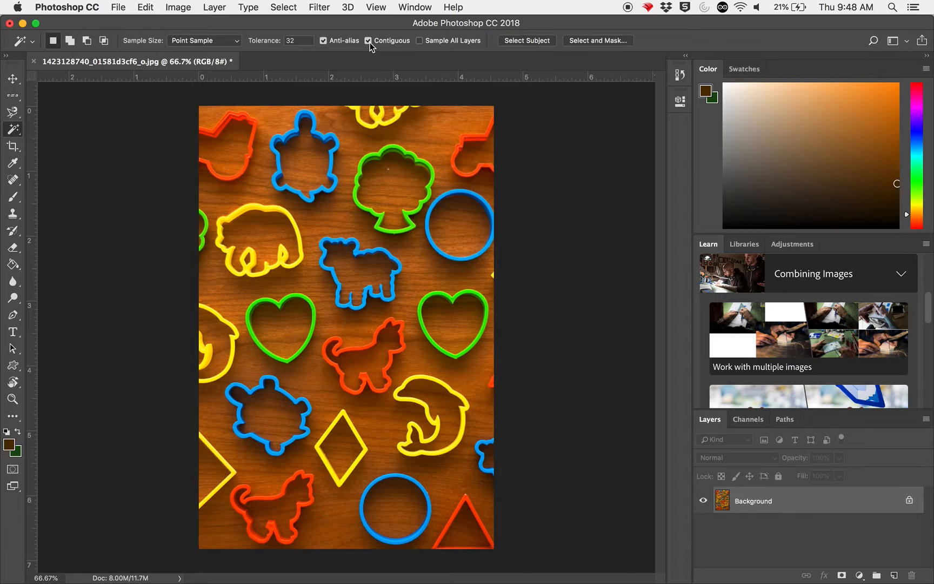
click(453, 196)
key(super+d)
Step: Select all blue cutters with the Magic Wand with Contiguous off, and save the selection as a new channel named for them
click(433, 203)
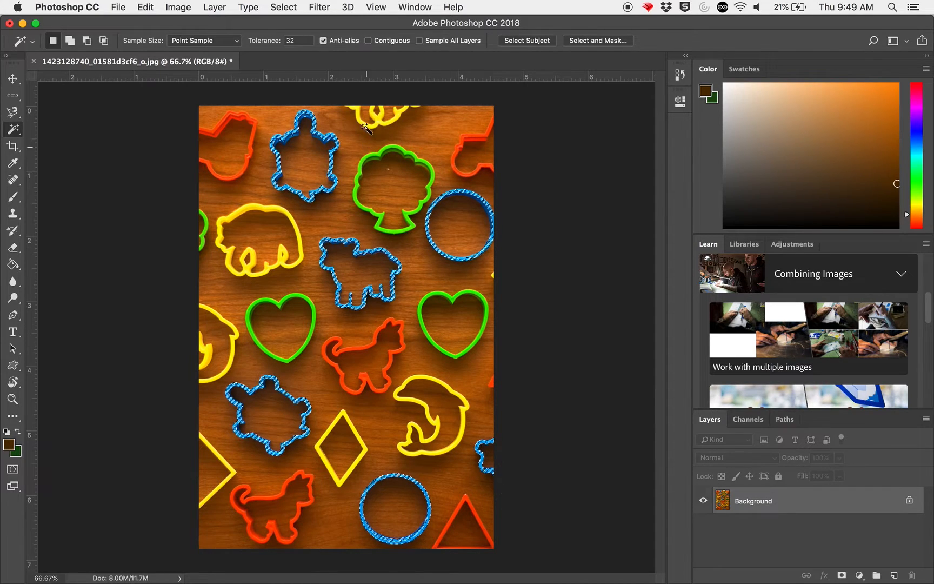
click(291, 7)
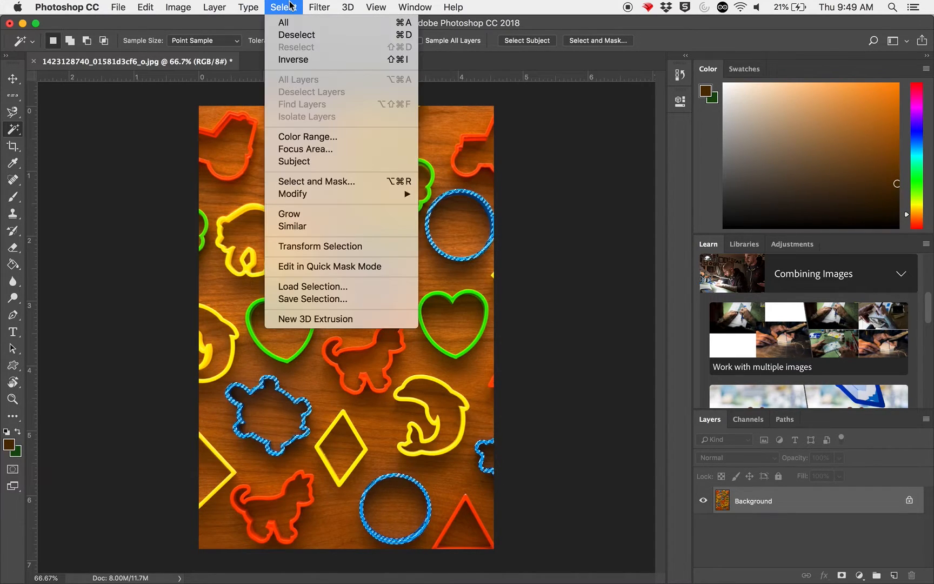
click(340, 302)
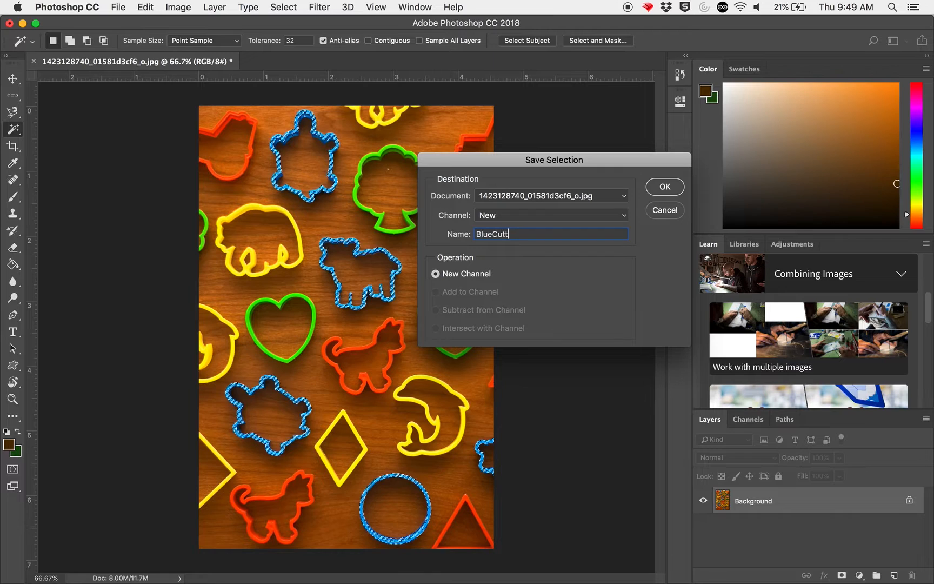
key(Return)
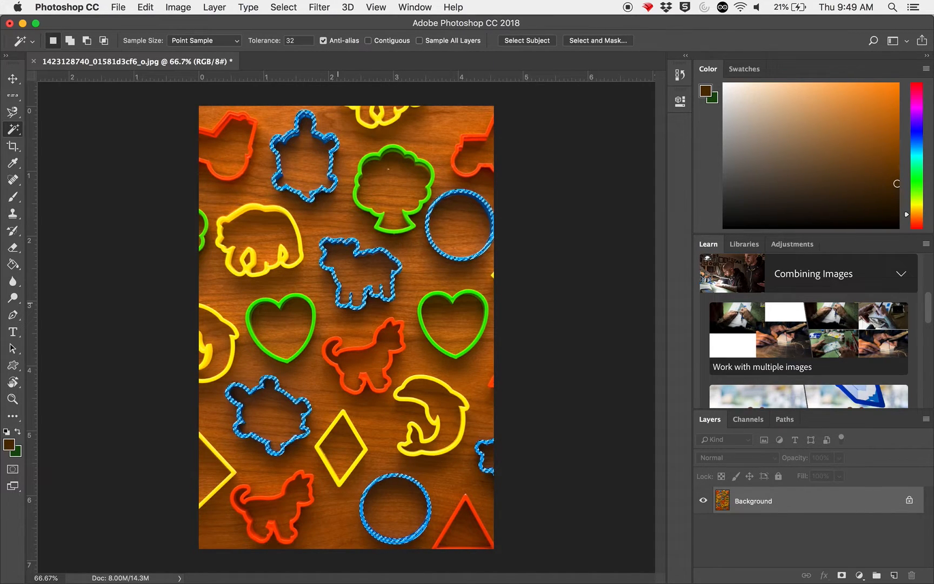
Step: Enlarge the Brush to 125 px and paint dark brown over the selected blue cutters, including the lower circle and the bear
click(13, 196)
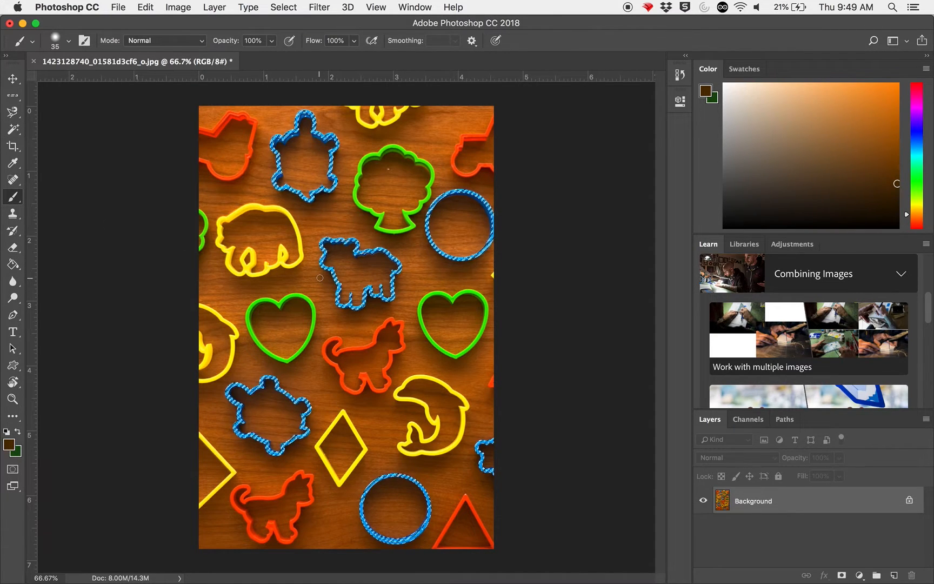
key(bracketright)
key(bracketright)
key(bracketright)
key(bracketright)
key(bracketright)
key(bracketright)
key(bracketright)
key(bracketright)
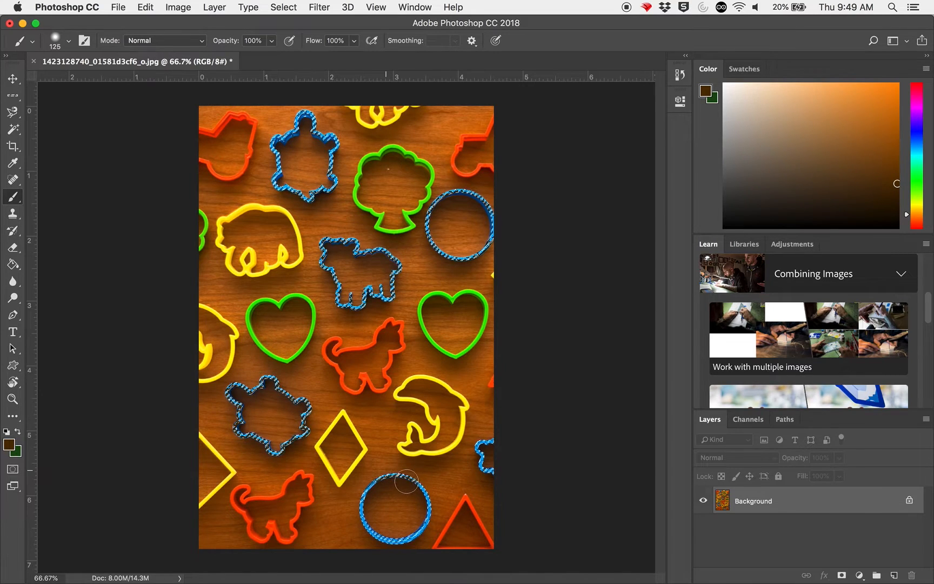
mouse_move(373, 478)
mouse_down()
mouse_move(394, 569)
mouse_move(422, 558)
mouse_move(365, 526)
mouse_move(392, 547)
mouse_move(415, 469)
mouse_up()
mouse_move(480, 470)
mouse_down()
mouse_move(485, 431)
mouse_move(501, 480)
mouse_up()
drag(401, 273, 394, 288)
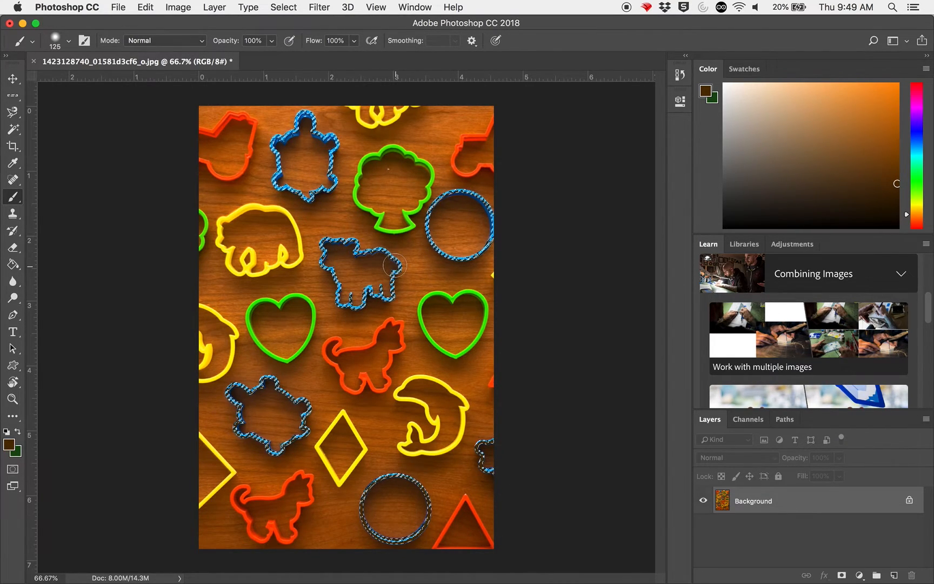
Step: Expand the selection around the blue cutters by 5 pixels
click(280, 7)
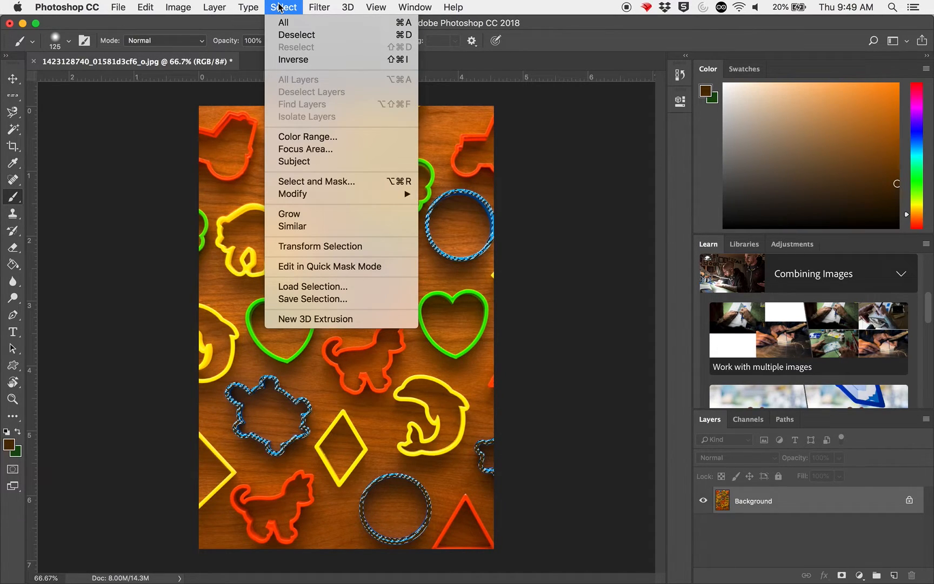
mouse_move(336, 195)
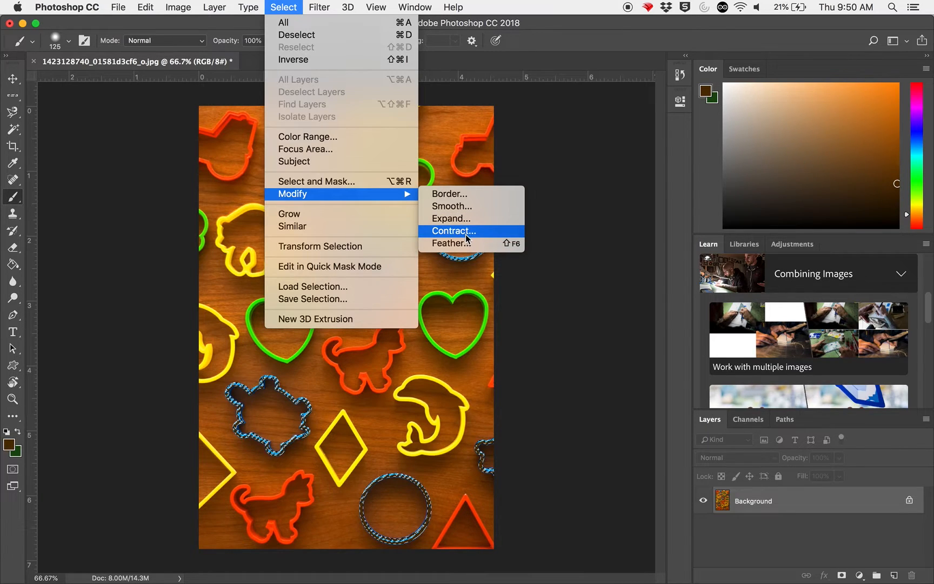
click(462, 218)
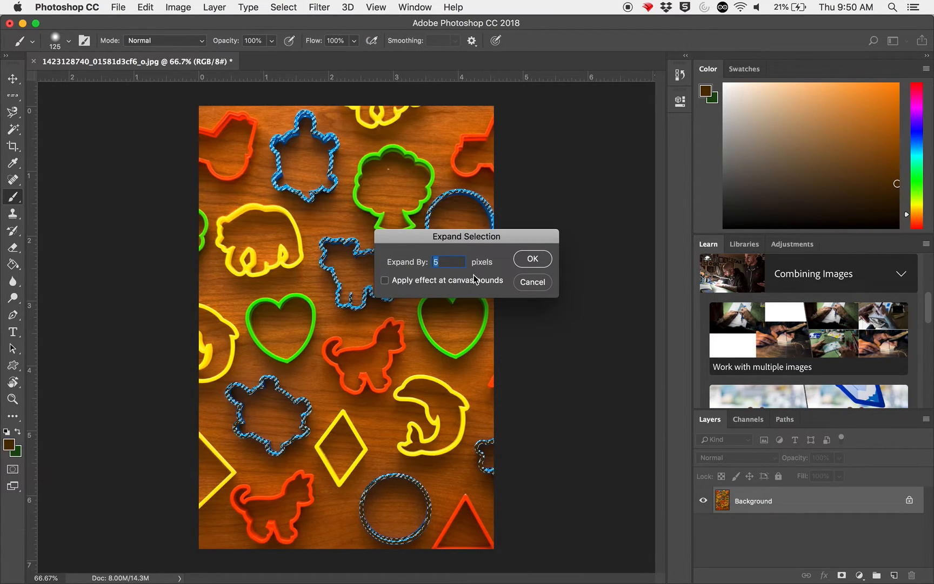
click(532, 258)
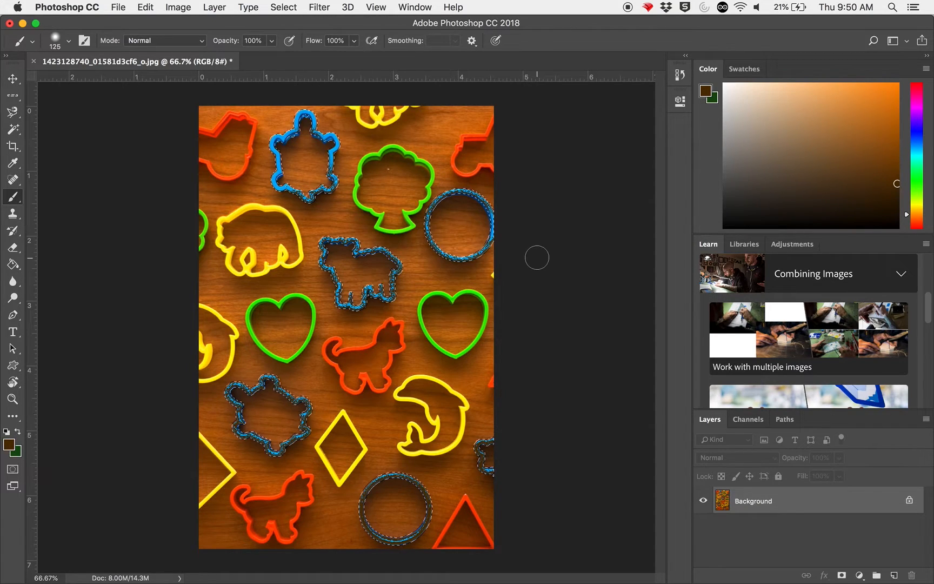
Step: Paint dark brown over all the cutters inside the expanded selection, including both turtles, both circles and the bear, and deselect
mouse_move(439, 204)
mouse_down()
mouse_move(436, 250)
mouse_move(451, 258)
mouse_move(490, 249)
mouse_move(494, 203)
mouse_move(435, 184)
mouse_up()
mouse_move(356, 157)
mouse_down()
mouse_move(329, 148)
mouse_move(333, 195)
mouse_move(281, 197)
mouse_move(269, 179)
mouse_move(276, 132)
mouse_move(309, 114)
mouse_move(329, 134)
mouse_up()
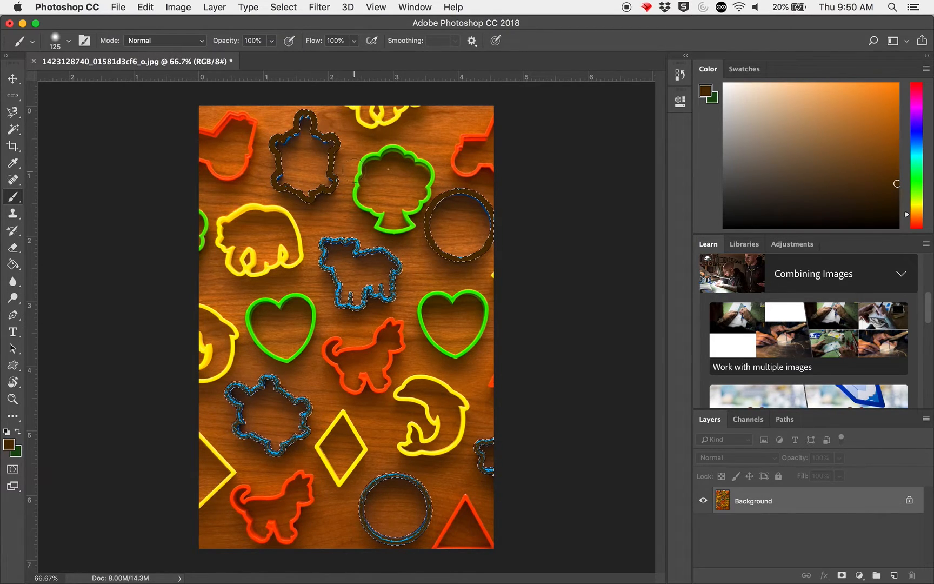
mouse_move(382, 264)
mouse_down()
mouse_move(333, 245)
mouse_move(330, 276)
mouse_move(355, 307)
mouse_move(381, 293)
mouse_move(395, 255)
mouse_move(390, 272)
mouse_up()
mouse_move(425, 500)
mouse_down()
mouse_move(390, 475)
mouse_move(370, 506)
mouse_move(397, 540)
mouse_move(430, 497)
mouse_up()
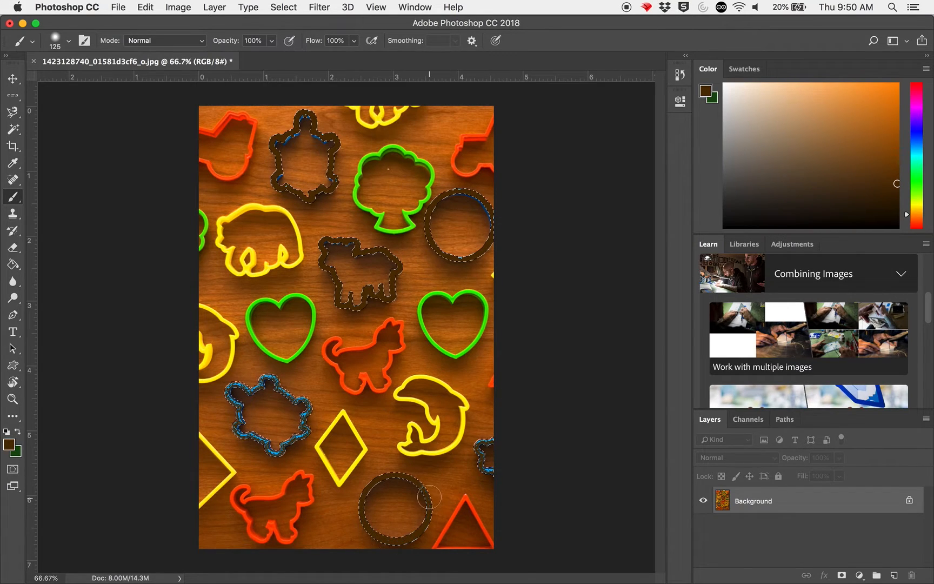
mouse_move(490, 485)
mouse_down()
mouse_move(497, 475)
mouse_move(482, 458)
mouse_move(503, 437)
mouse_up()
mouse_move(315, 420)
mouse_down()
mouse_move(294, 443)
mouse_move(271, 457)
mouse_move(267, 444)
mouse_move(240, 439)
mouse_move(228, 385)
mouse_move(261, 389)
mouse_move(264, 373)
mouse_move(288, 390)
mouse_up()
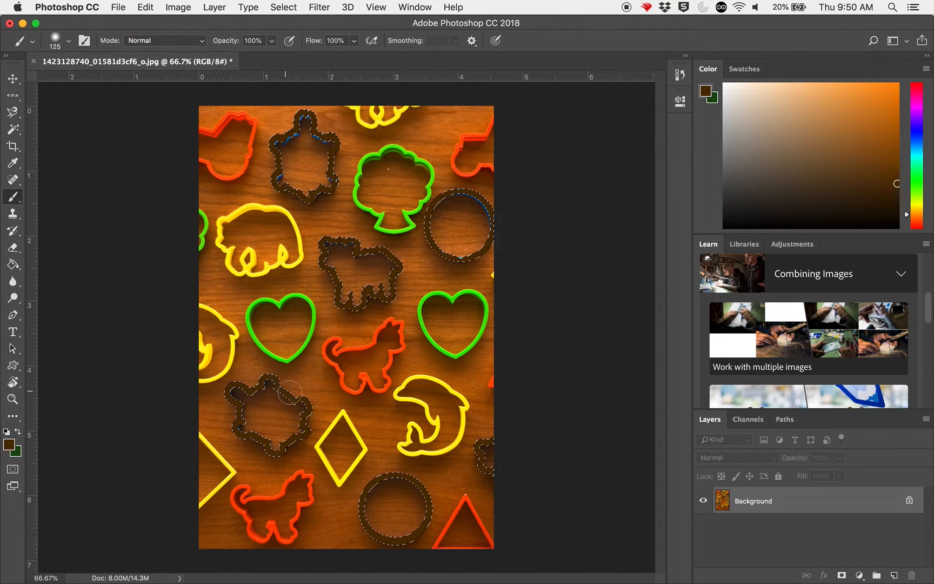
click(12, 78)
key(super+d)
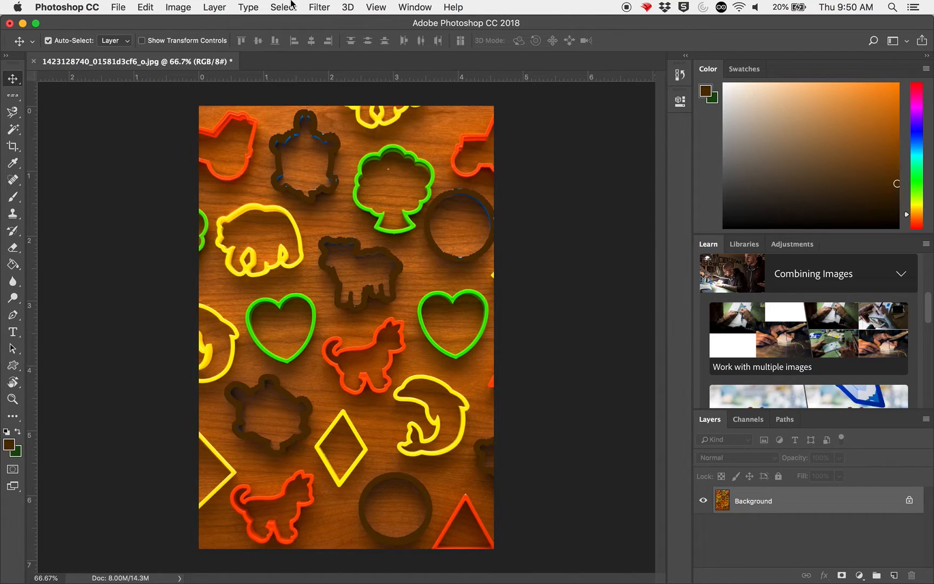
Step: Load the saved blue-cutters channel as a new selection
click(283, 7)
click(282, 7)
click(291, 4)
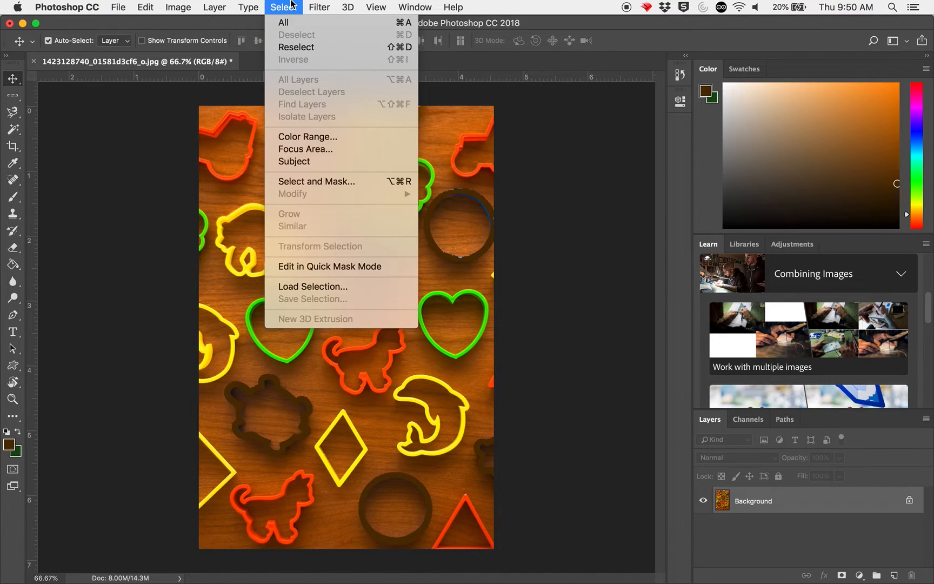
click(338, 289)
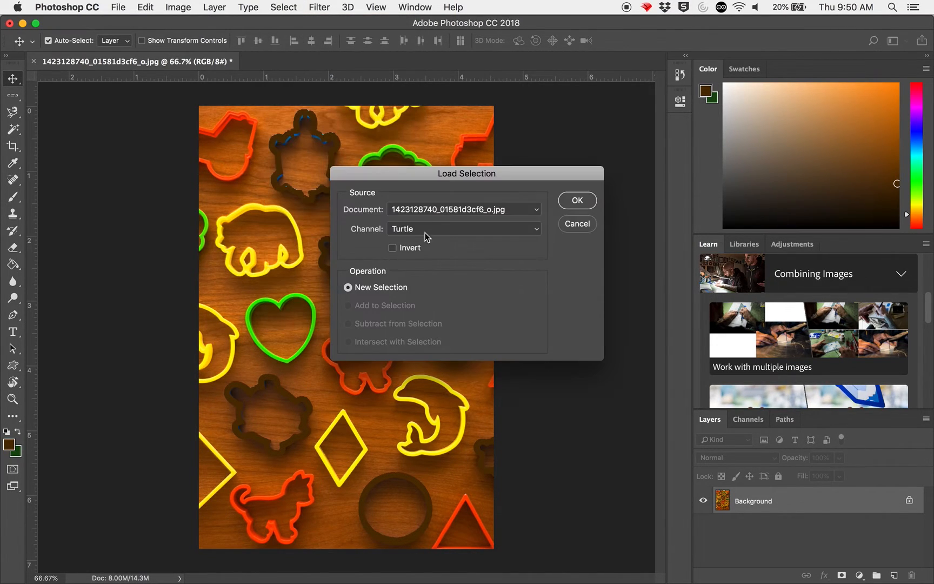
click(482, 226)
click(478, 251)
click(574, 201)
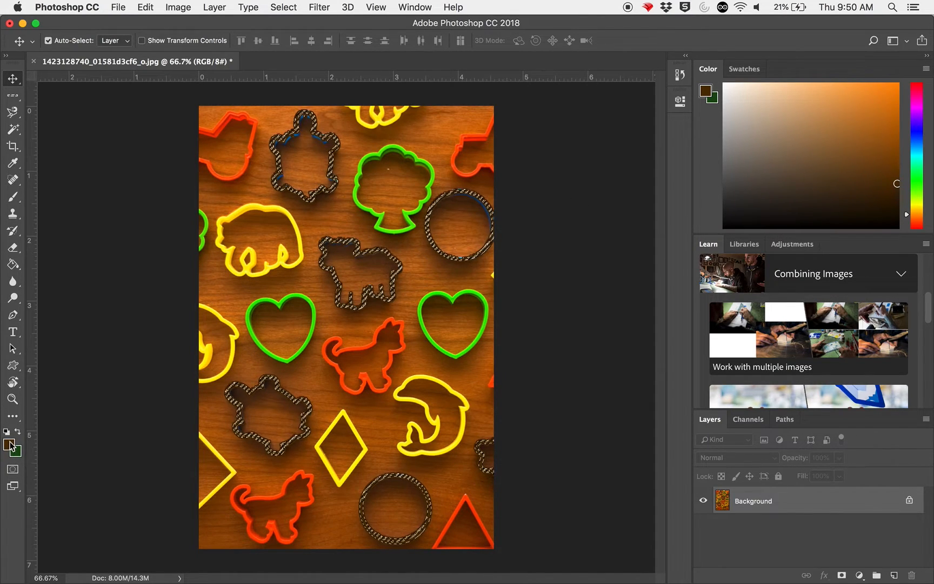
Step: Change the foreground color from dark brown to a bright, saturated blue
click(9, 444)
click(633, 236)
click(610, 196)
click(762, 172)
key(v)
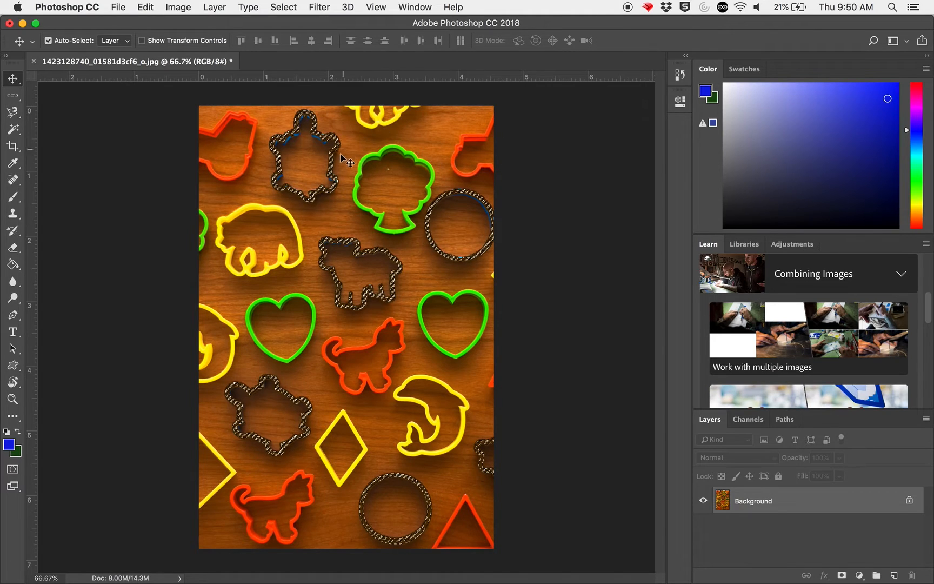
Step: Enlarge the Brush to 300 px and paint blue within the selection over the upper turtle, upper circle and bear
click(13, 198)
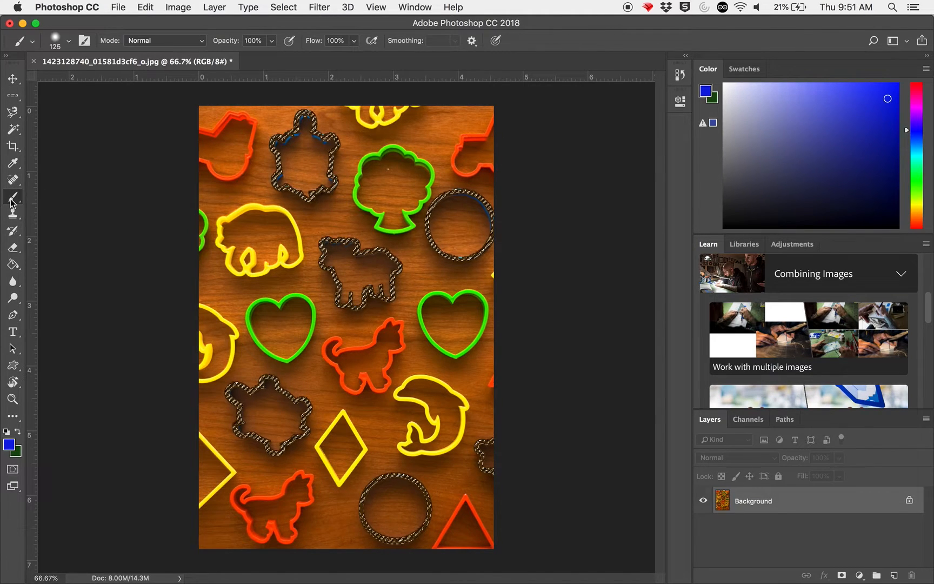
key(bracketright)
key(bracketright)
key(bracketright)
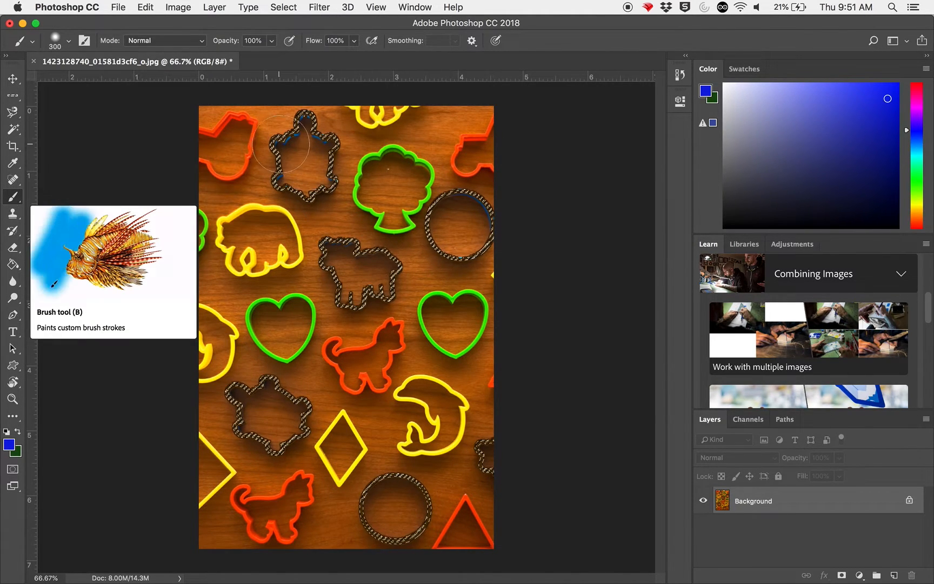
drag(288, 136, 291, 137)
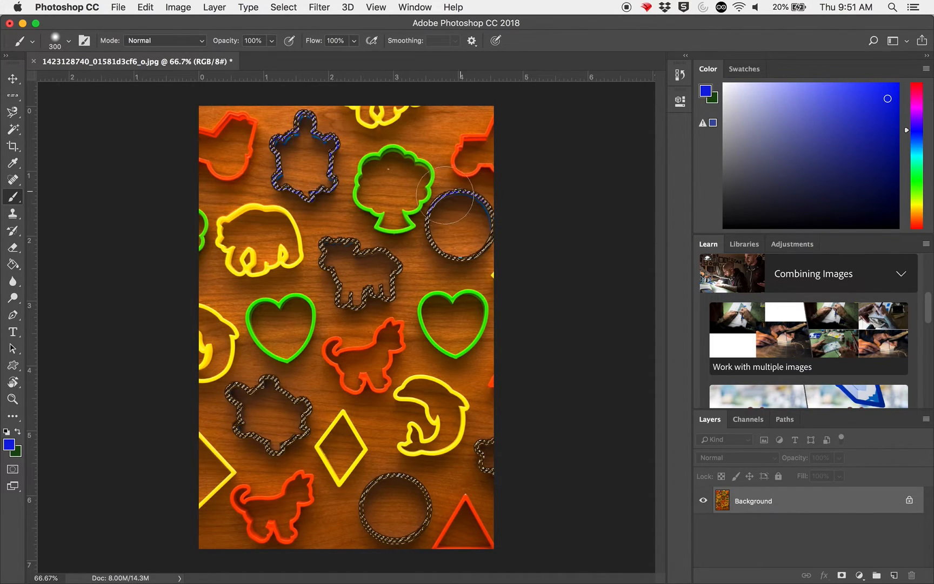
drag(346, 254, 336, 274)
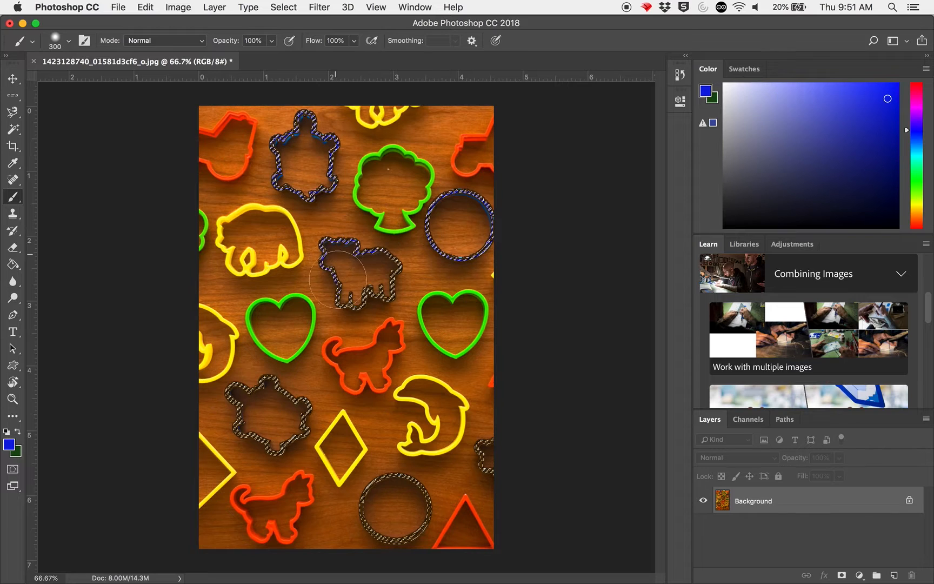
Step: Expand the loaded cutter selection outward by the same 5 pixels
click(278, 6)
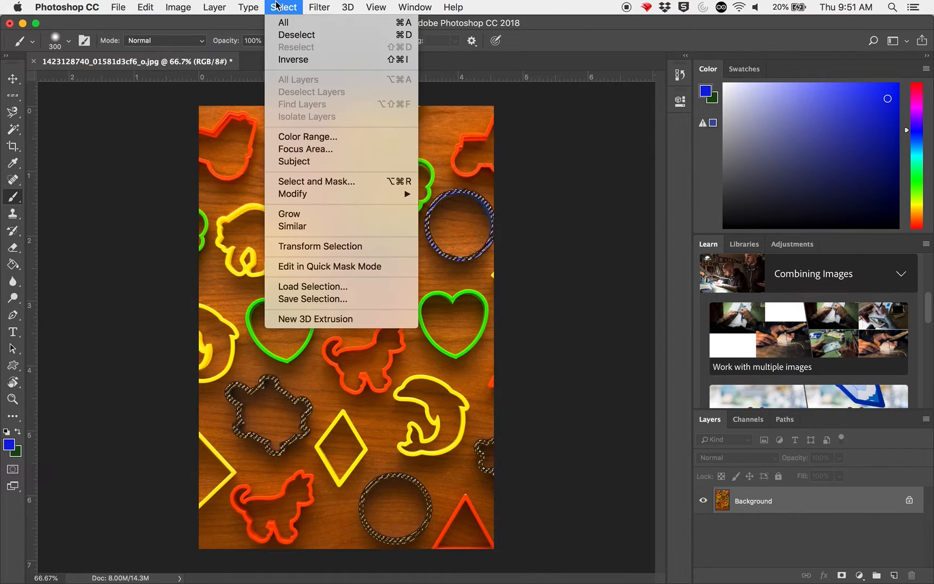
mouse_move(351, 193)
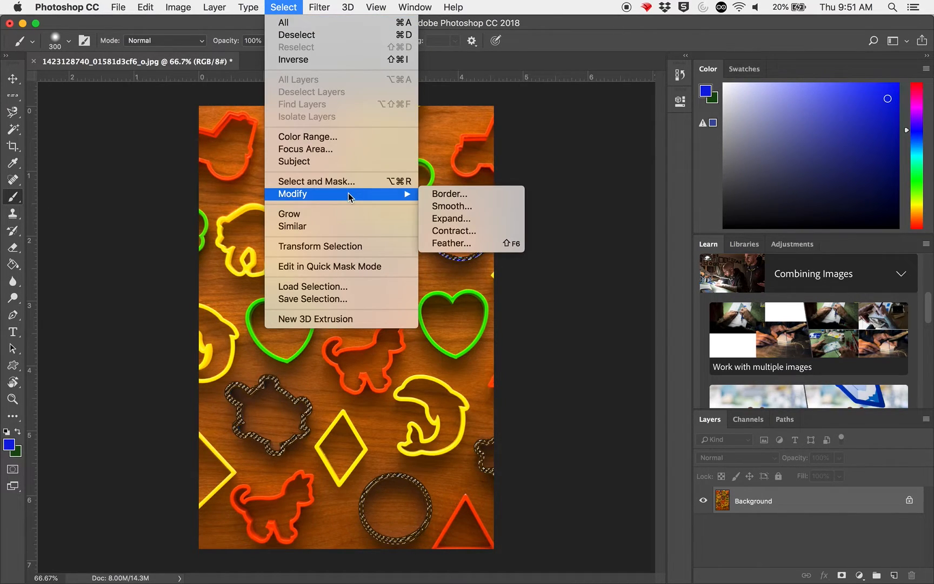
click(478, 216)
click(532, 258)
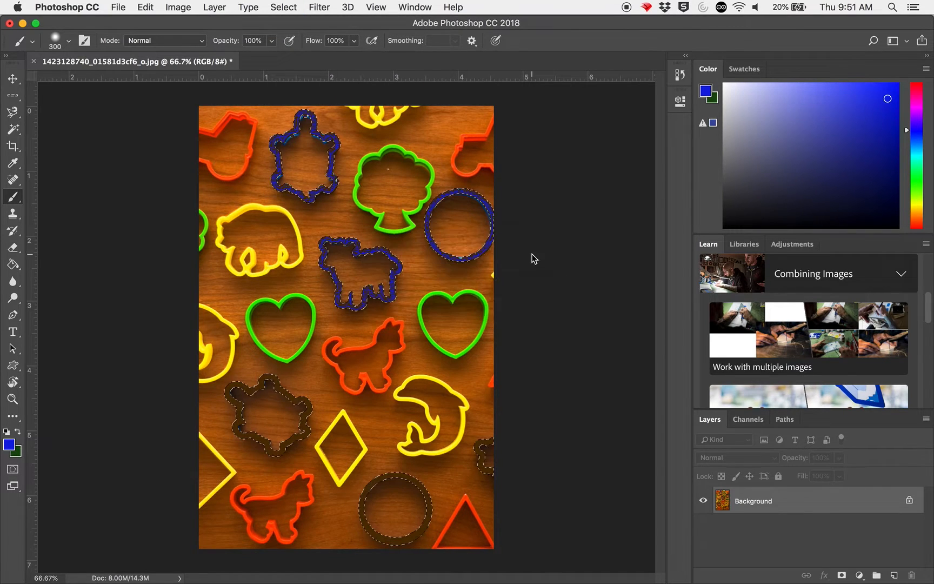
Step: Paint bright blue over all the cutters in the expanded selection, including both turtles, both circles, the bear and the cropped edge piece
mouse_move(328, 184)
mouse_down()
mouse_move(296, 101)
mouse_move(301, 240)
mouse_move(347, 165)
mouse_move(385, 343)
mouse_move(411, 276)
mouse_move(339, 221)
mouse_move(425, 290)
mouse_move(491, 207)
mouse_move(432, 190)
mouse_move(489, 233)
mouse_up()
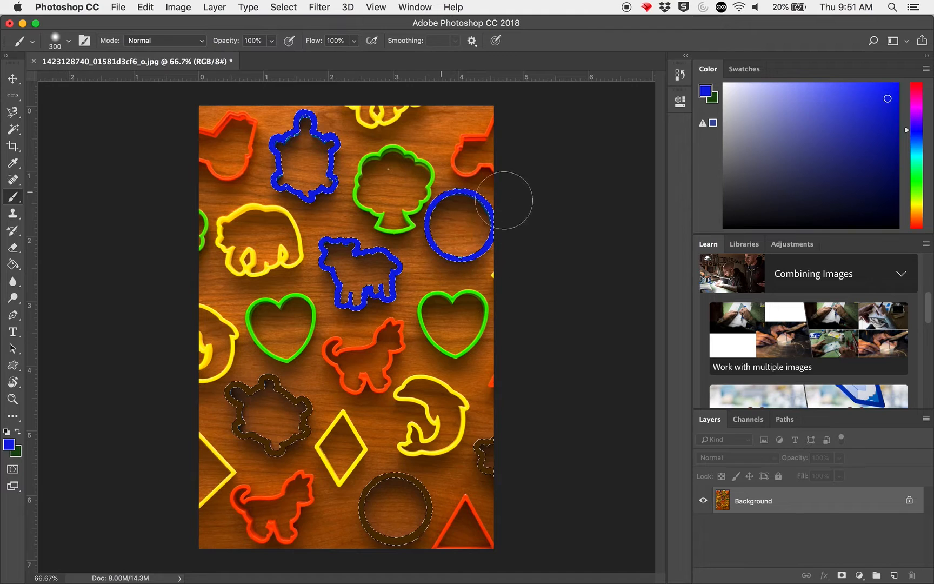
mouse_move(456, 480)
mouse_down()
mouse_move(507, 435)
mouse_move(512, 478)
mouse_up()
mouse_move(427, 497)
mouse_down()
mouse_move(426, 518)
mouse_move(348, 509)
mouse_move(350, 559)
mouse_move(390, 502)
mouse_move(439, 537)
mouse_up()
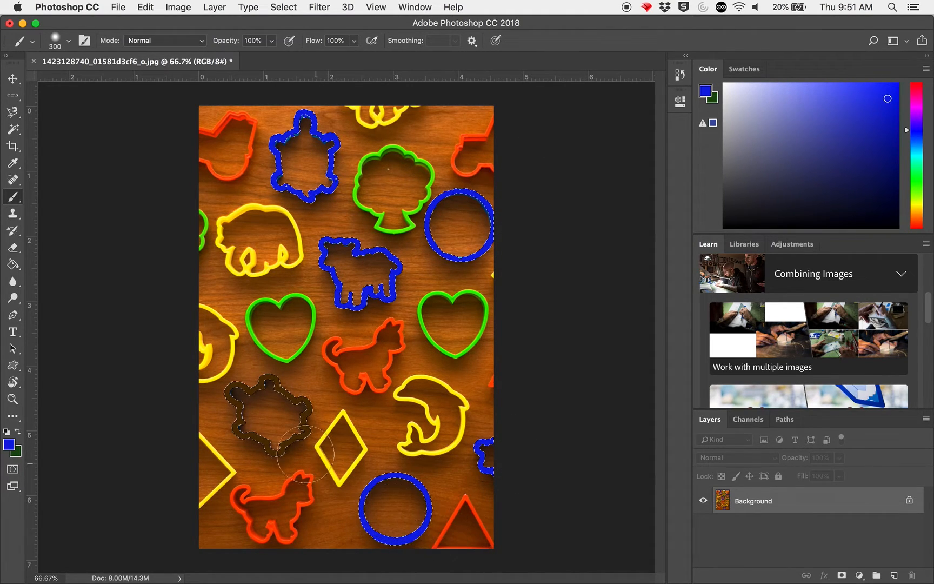
mouse_move(302, 432)
mouse_down()
mouse_move(280, 448)
mouse_move(265, 444)
mouse_move(233, 409)
mouse_move(233, 386)
mouse_move(269, 385)
mouse_move(312, 425)
mouse_move(310, 450)
mouse_move(243, 456)
mouse_move(245, 393)
mouse_move(298, 396)
mouse_move(332, 434)
mouse_move(290, 445)
mouse_move(245, 414)
mouse_move(242, 385)
mouse_move(300, 386)
mouse_move(328, 430)
mouse_move(259, 468)
mouse_move(216, 405)
mouse_move(280, 363)
mouse_up()
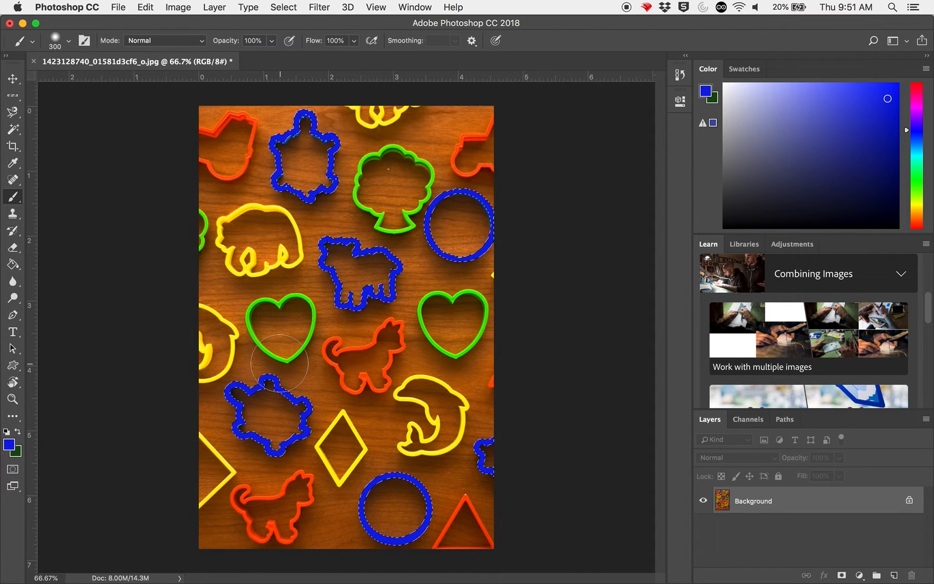